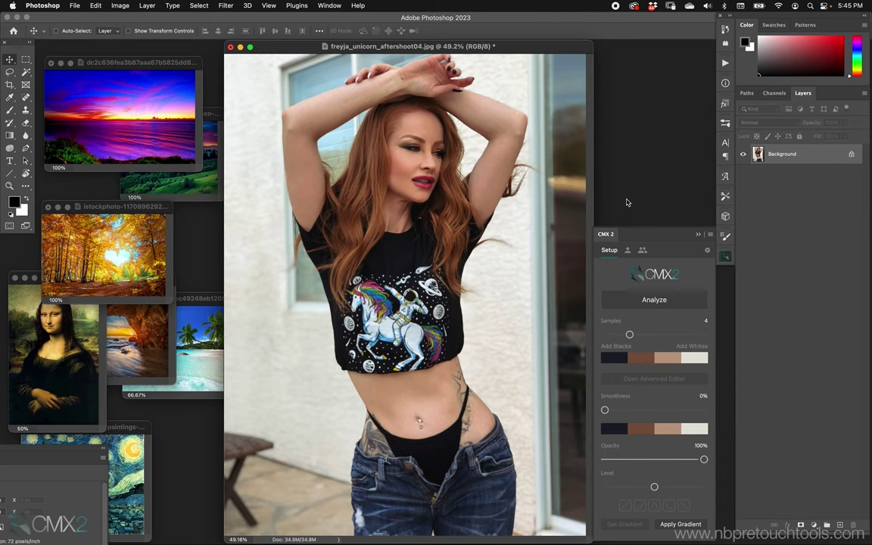
- Rearrange the sunset, autumn forest and Mona Lisa reference windows, then bring the freyja portrait forward
left_click_drag(144, 62, 148, 67)
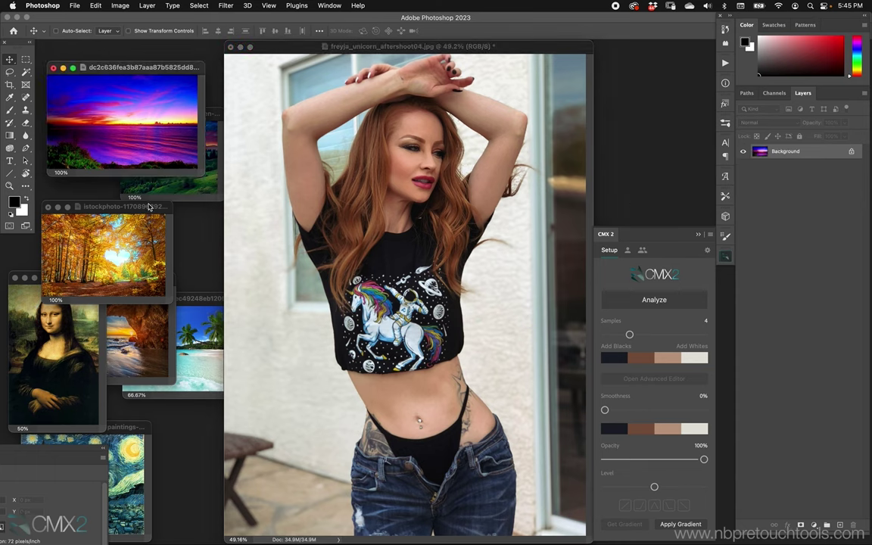
left_click_drag(149, 206, 155, 188)
left_click(61, 277)
left_click_drag(60, 277, 73, 263)
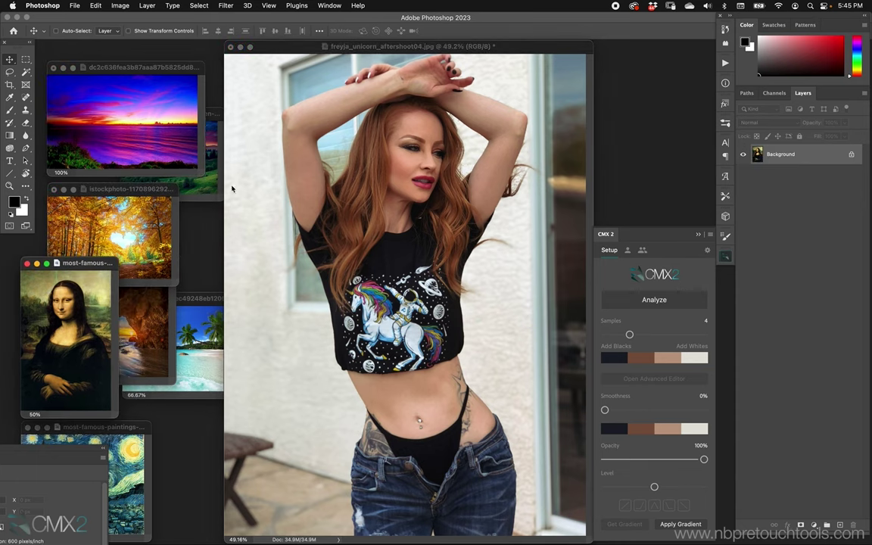
left_click_drag(256, 46, 255, 45)
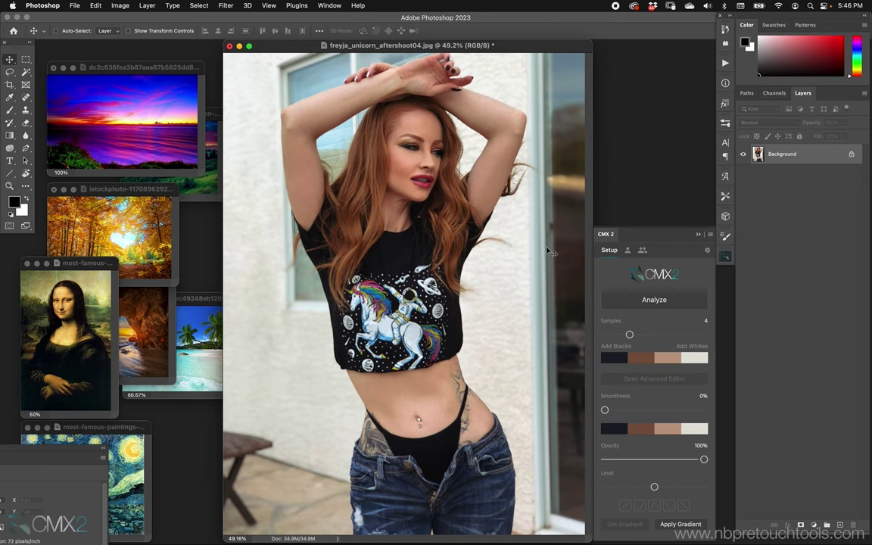
- Reposition the freyja and sunset windows, leaving the purple sunset image as the active document
left_click_drag(506, 42, 500, 42)
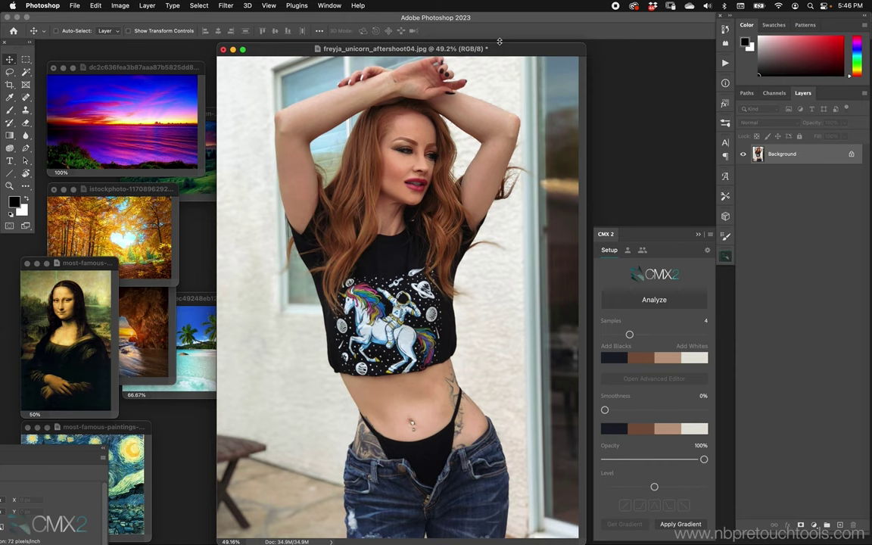
left_click_drag(148, 69, 147, 63)
left_click_drag(266, 47, 278, 50)
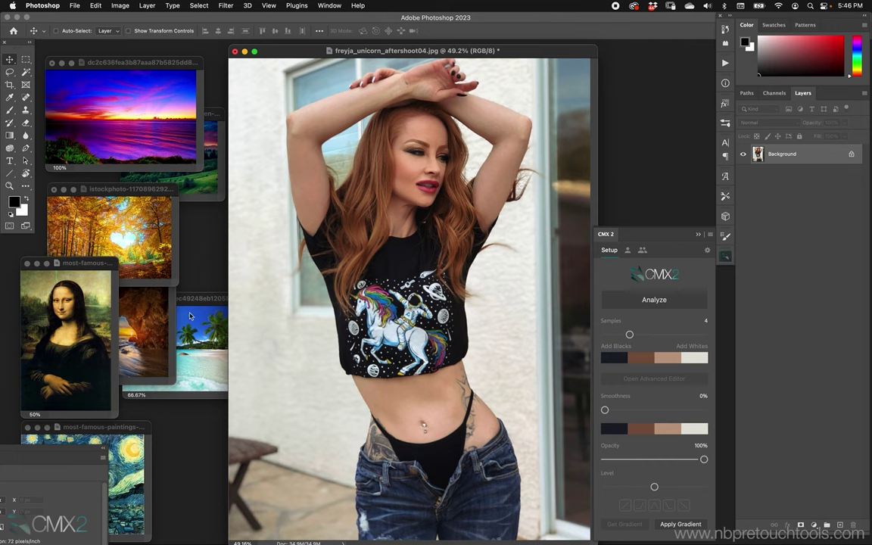
mouse_move(168, 71)
left_mouse_down()
mouse_move(177, 71)
mouse_move(191, 159)
mouse_move(176, 71)
mouse_move(175, 106)
mouse_move(174, 83)
left_mouse_up()
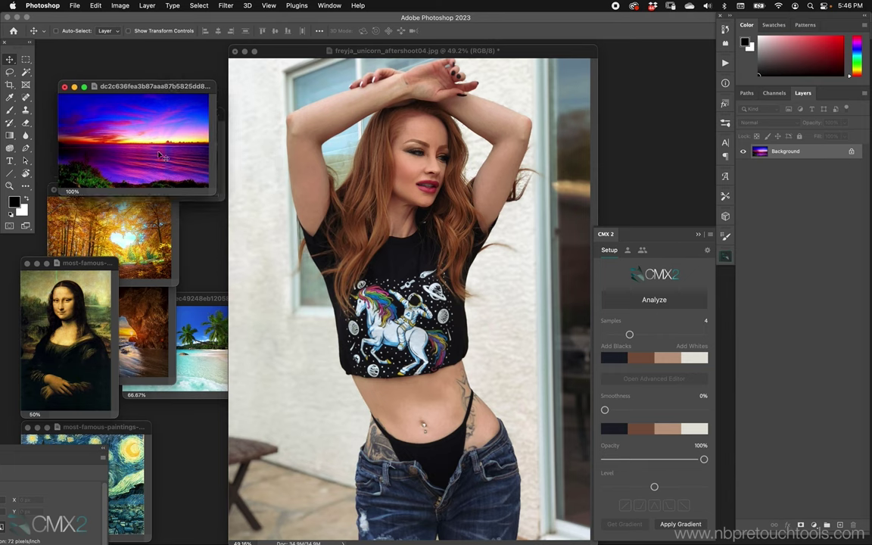
- Analyze the sunset image in CMX 2 with samples raised from 4 to 7, then reactivate the portrait
left_click(654, 300)
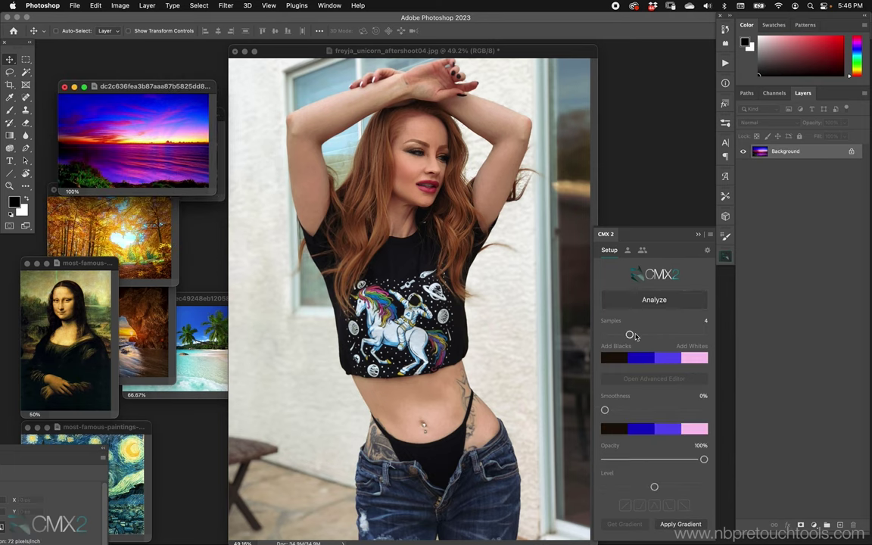
left_click_drag(186, 83, 543, 336)
left_click_drag(629, 335, 667, 336)
left_click_drag(550, 339, 567, 341)
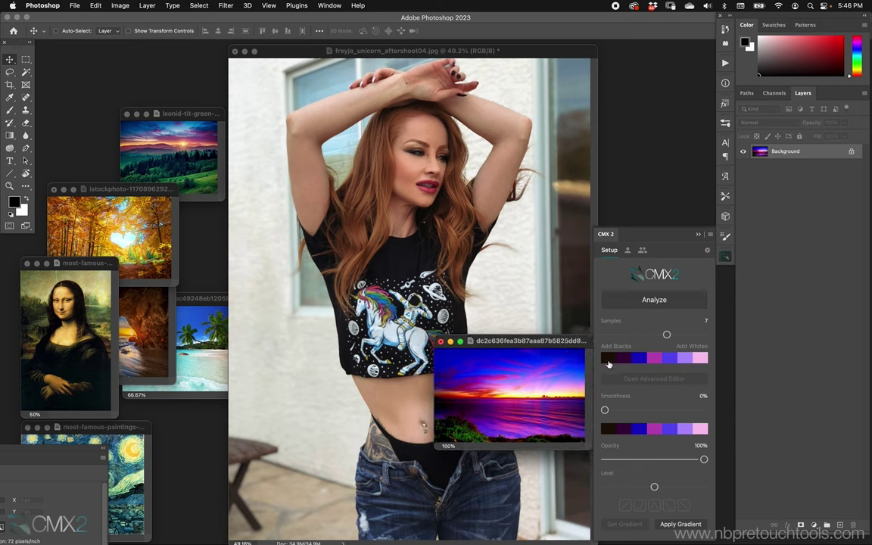
left_click_drag(562, 347, 191, 70)
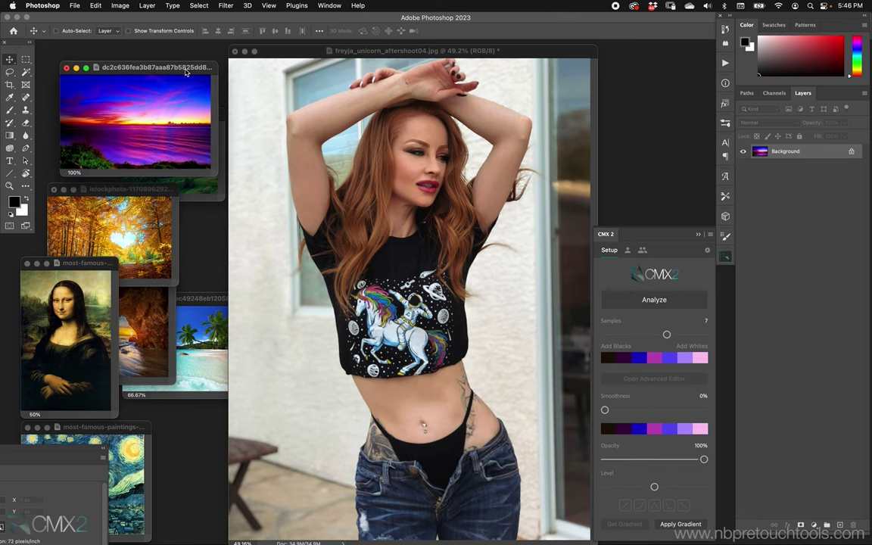
left_click_drag(285, 52, 281, 51)
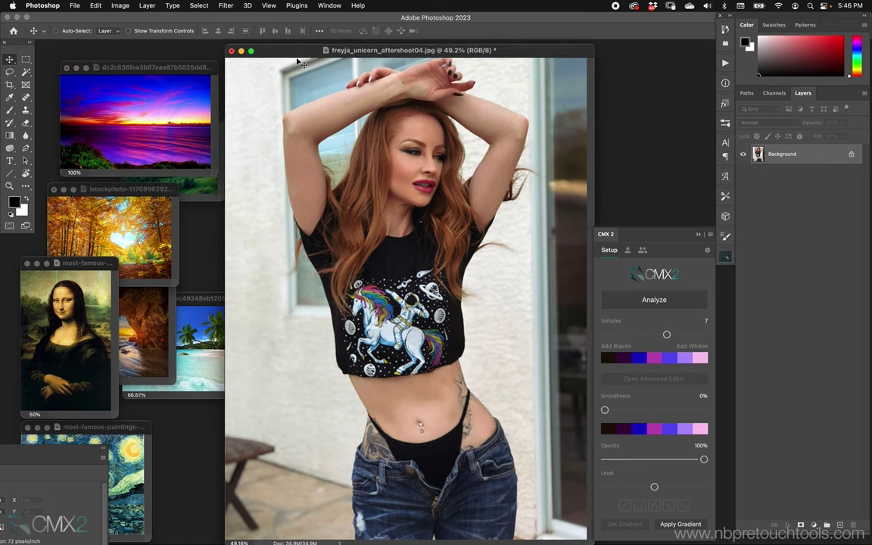
- Apply the sunset gradient to the portrait and set the CMX 2 blend mode preference to Soft Light
left_click(668, 523)
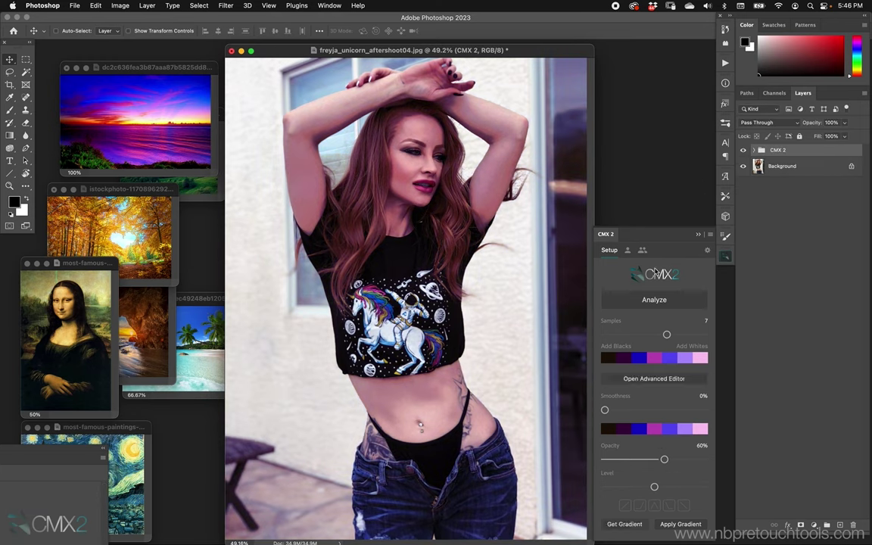
left_click(672, 301)
left_click(707, 250)
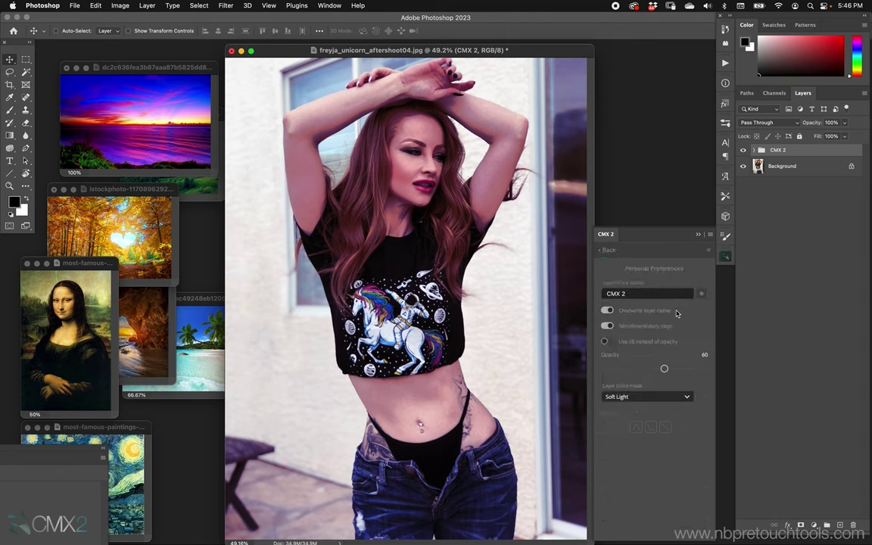
left_click(618, 397)
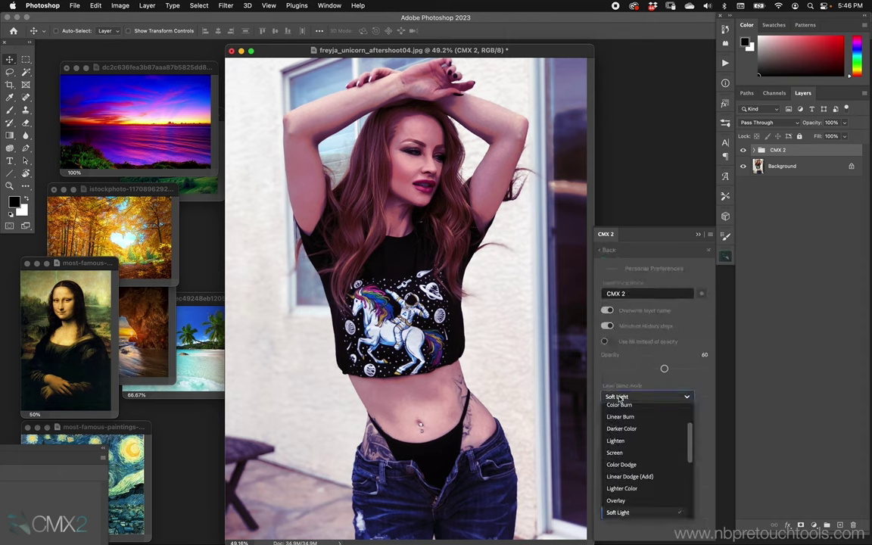
left_click(619, 500)
left_click(645, 396)
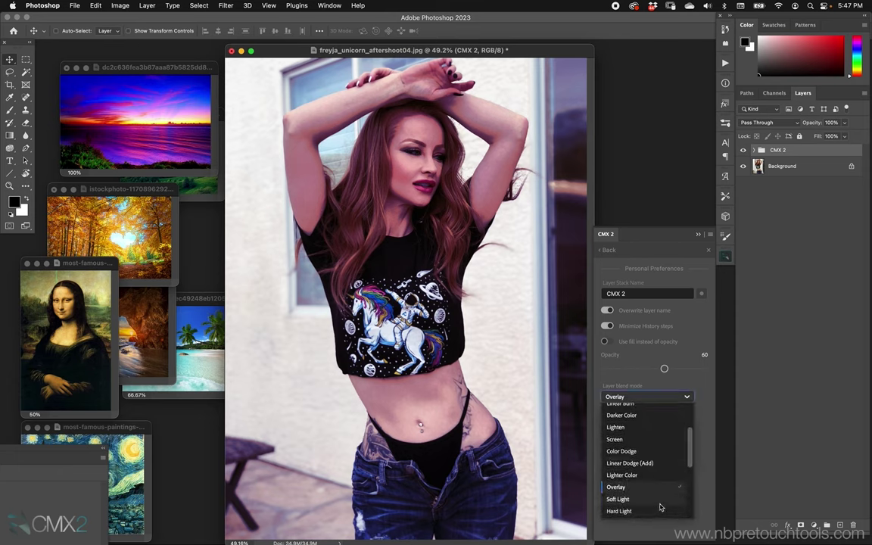
left_click(658, 504)
left_click(622, 250)
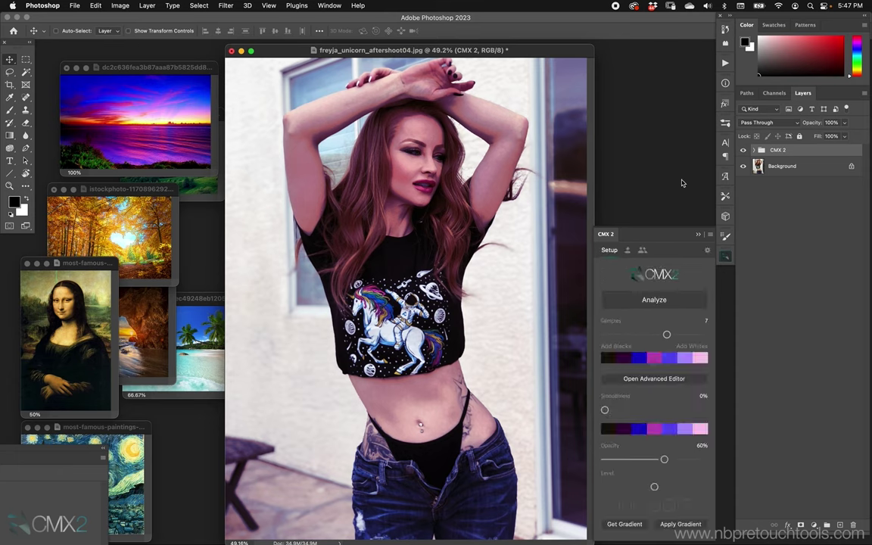
- Set the Gradient Map layer's smoothness to 75%, collapse the CMX 2 group, and raise the sunset window
left_click(761, 150)
left_click(769, 187)
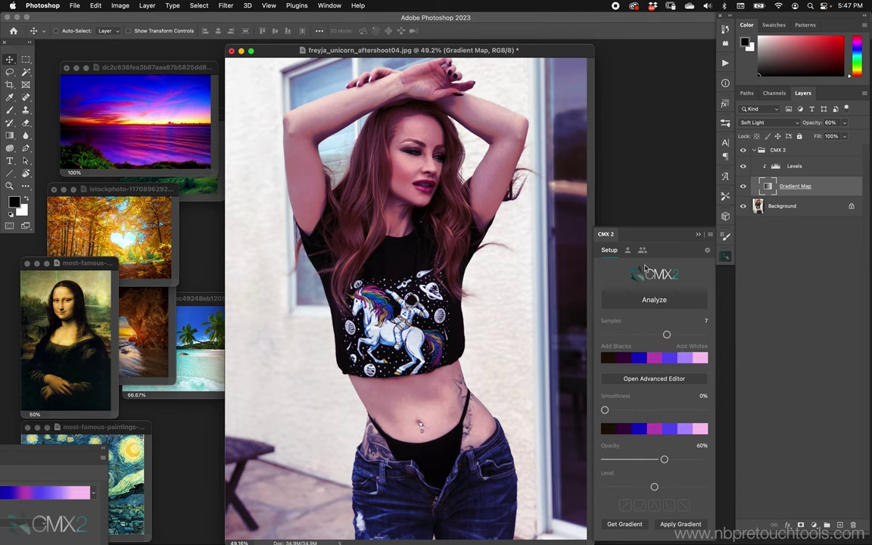
left_click_drag(604, 409, 675, 408)
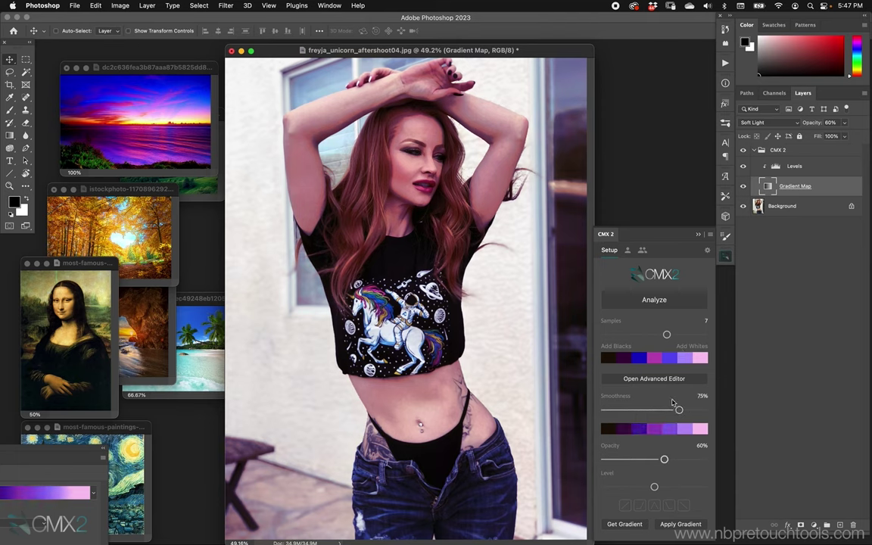
left_click(753, 150)
left_click_drag(196, 89, 182, 65)
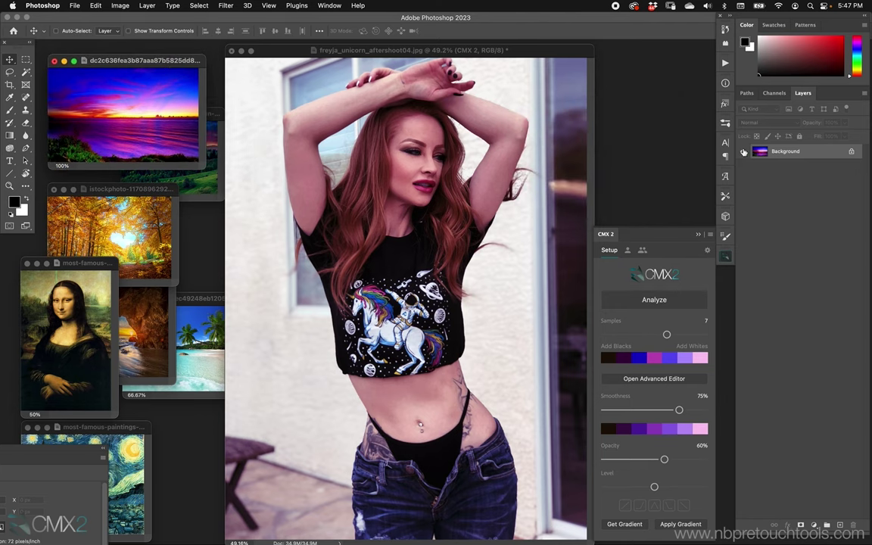
- Toggle the purple CMX 2 grade off and on to compare, then strengthen its level
left_click(482, 156)
left_click(744, 149)
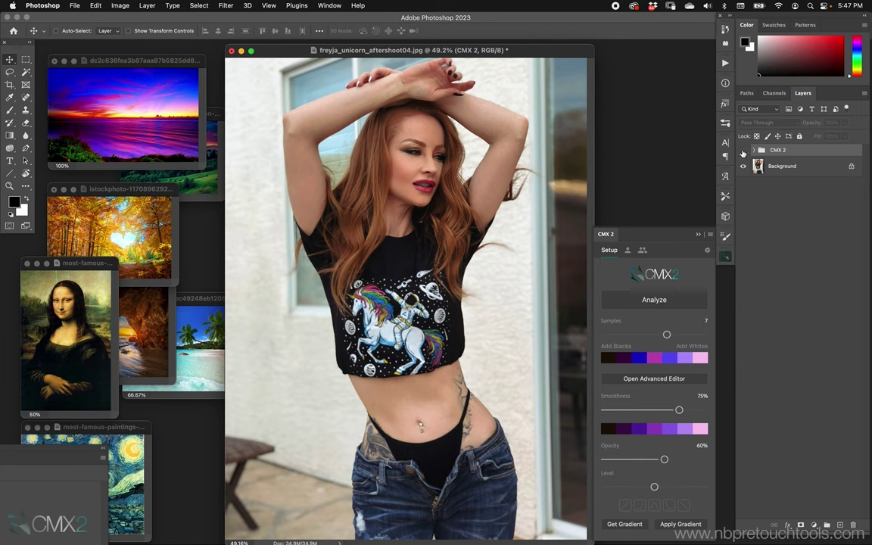
left_click(743, 150)
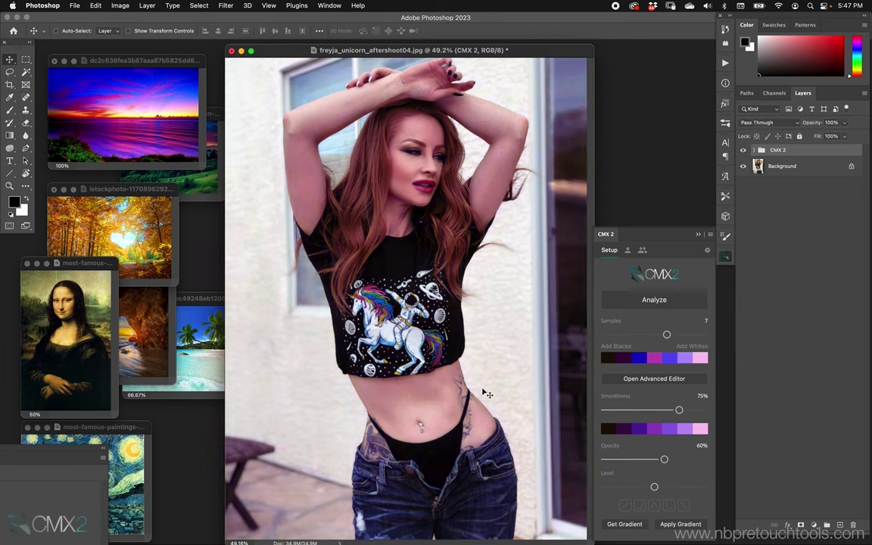
mouse_move(659, 492)
left_mouse_down()
mouse_move(690, 492)
mouse_move(614, 478)
mouse_move(642, 501)
mouse_move(649, 492)
left_mouse_up()
- Apply a warm autumn forest gradient at 51% smoothness to the portrait
left_click_drag(155, 193, 175, 165)
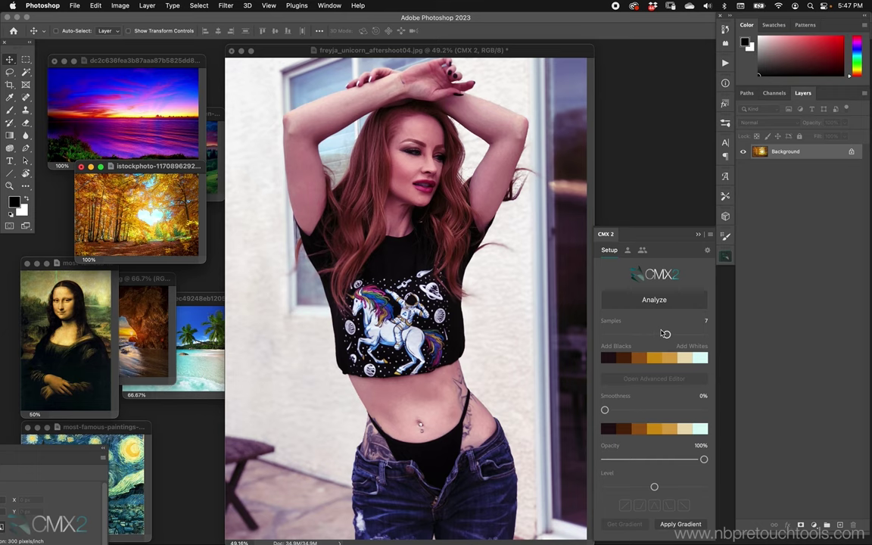
left_click_drag(605, 409, 656, 410)
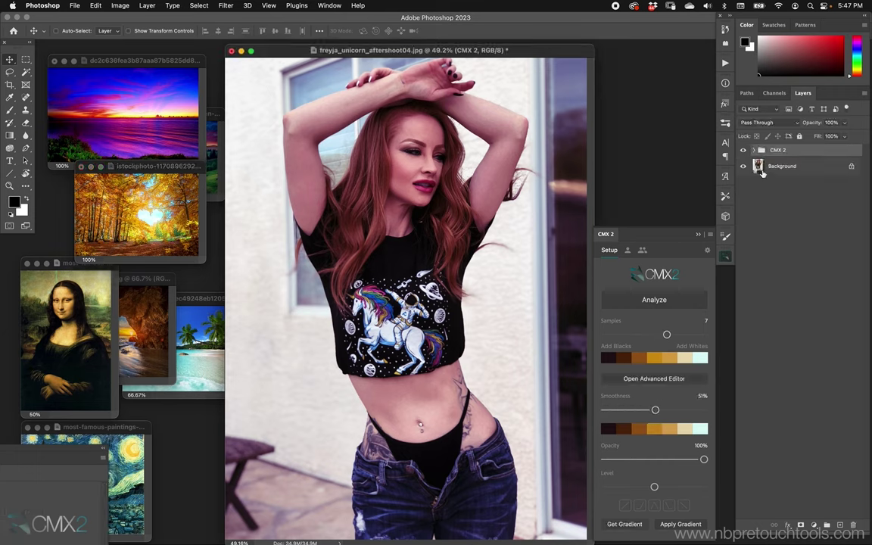
left_click(681, 524)
left_click_drag(178, 168, 146, 183)
left_click(341, 53)
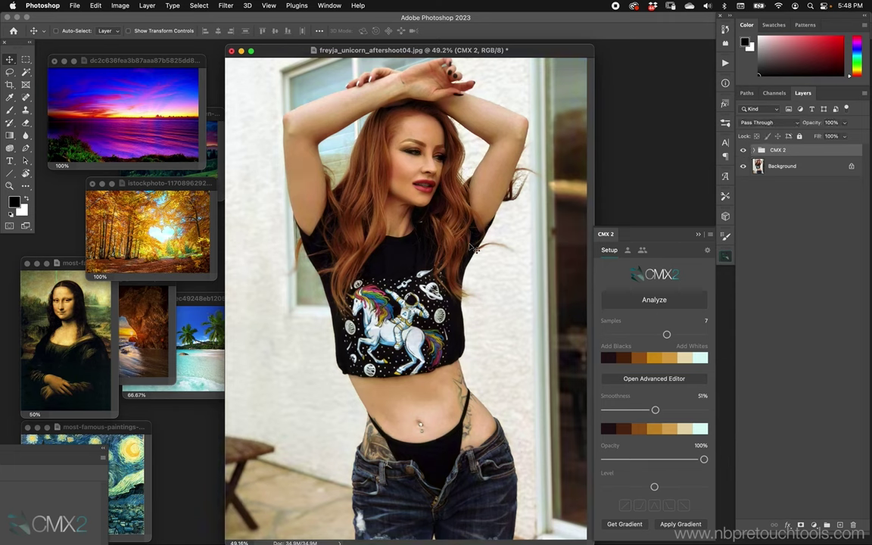
- Analyze the Mona Lisa in CMX 2, raising the sample count from 7 to 8
left_click(84, 341)
left_click(644, 300)
mouse_move(667, 335)
left_mouse_down()
mouse_move(678, 334)
mouse_move(668, 334)
left_mouse_up()
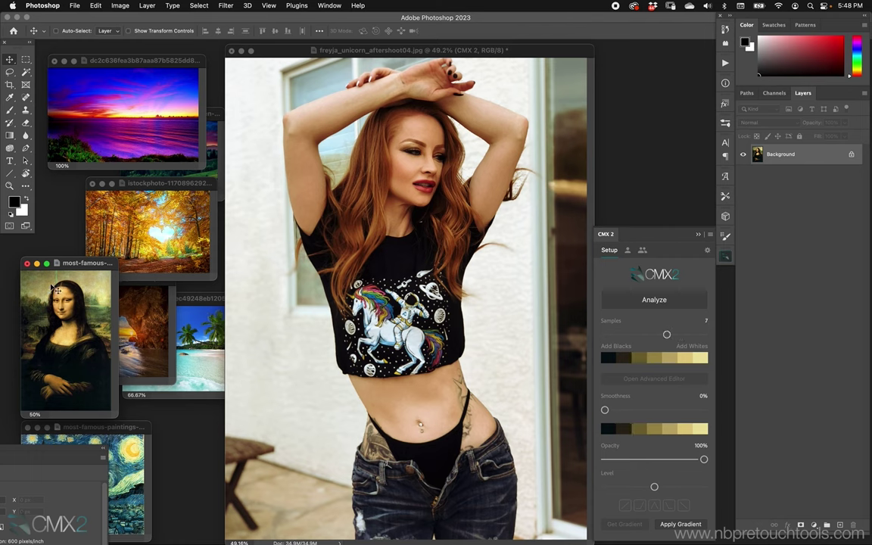
- Lower the Mona Lisa grade's opacity to about 80%, compare before and after, then activate the cave photo
left_click_drag(70, 264, 124, 285)
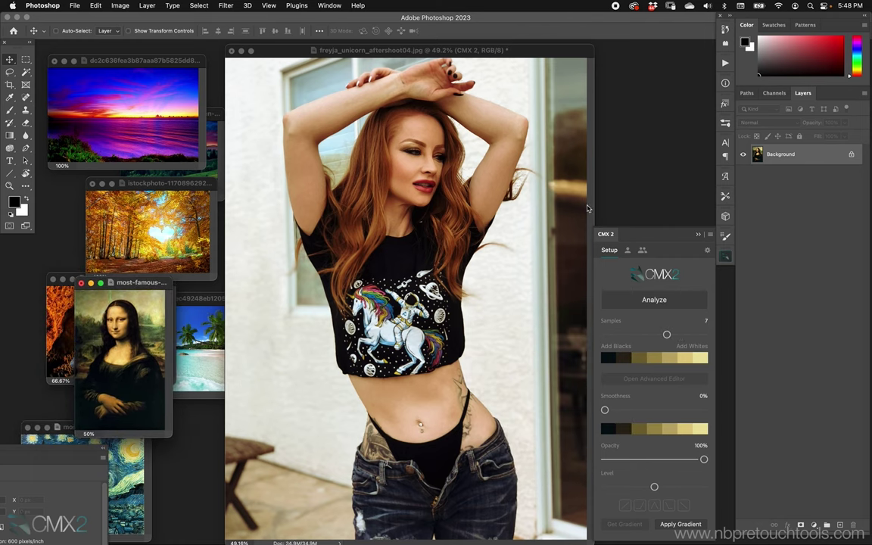
left_click(532, 58)
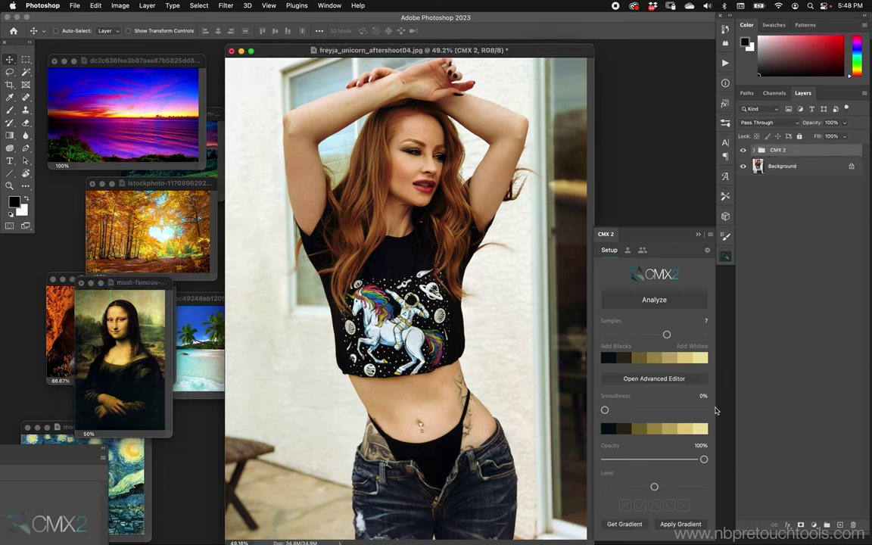
left_click_drag(704, 459, 692, 459)
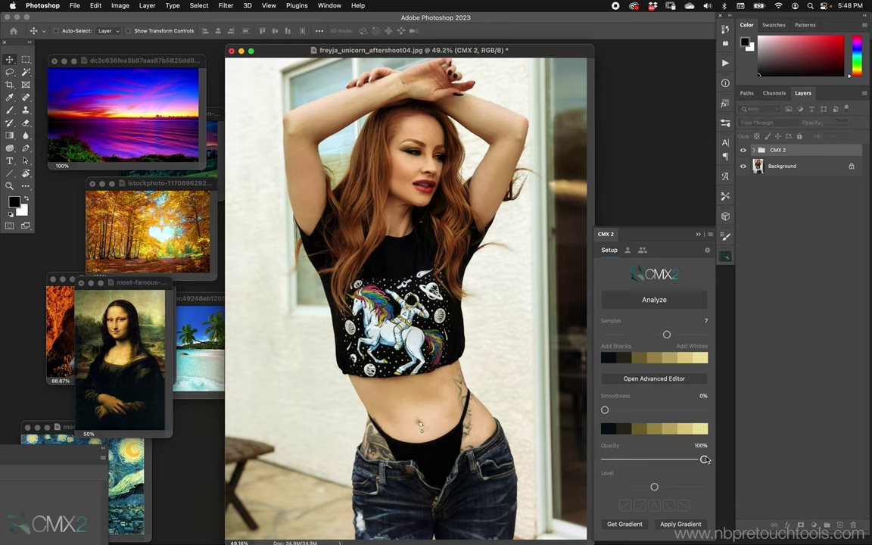
left_click(743, 150)
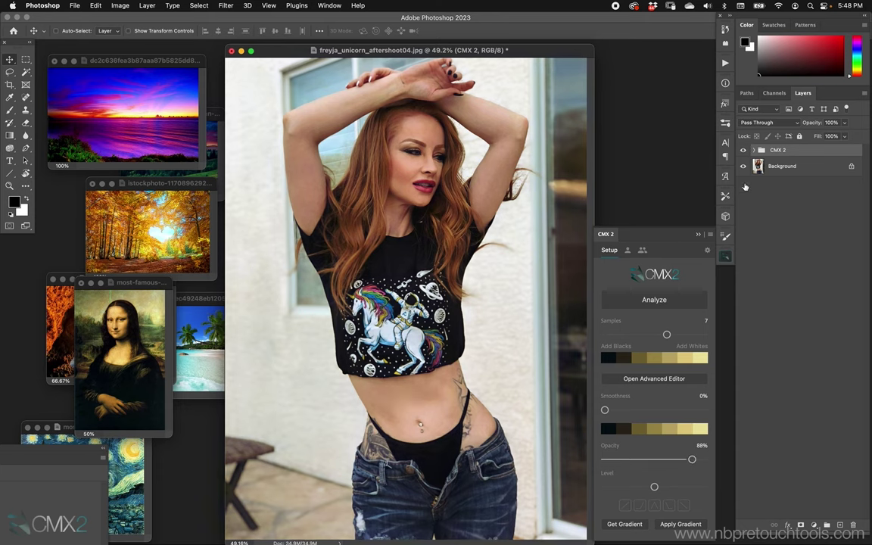
left_click(743, 150)
left_click_drag(148, 286, 179, 345)
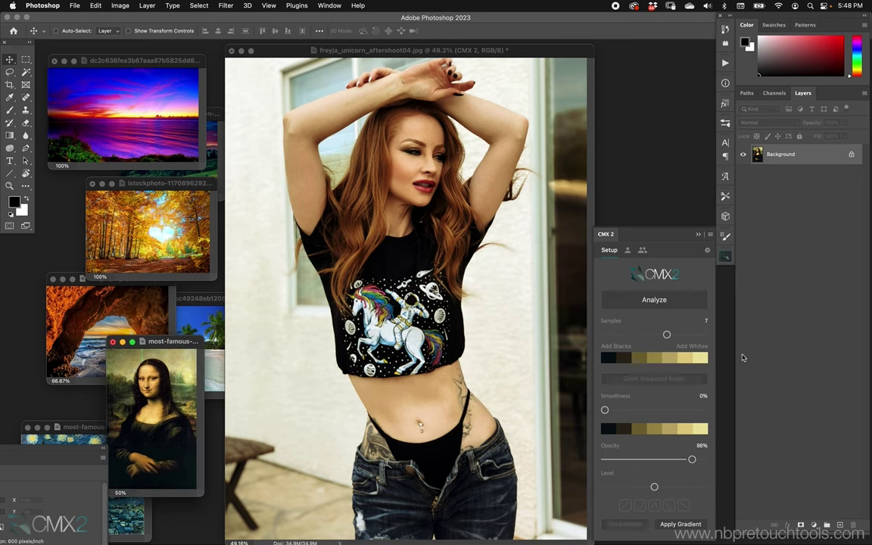
left_click(115, 310)
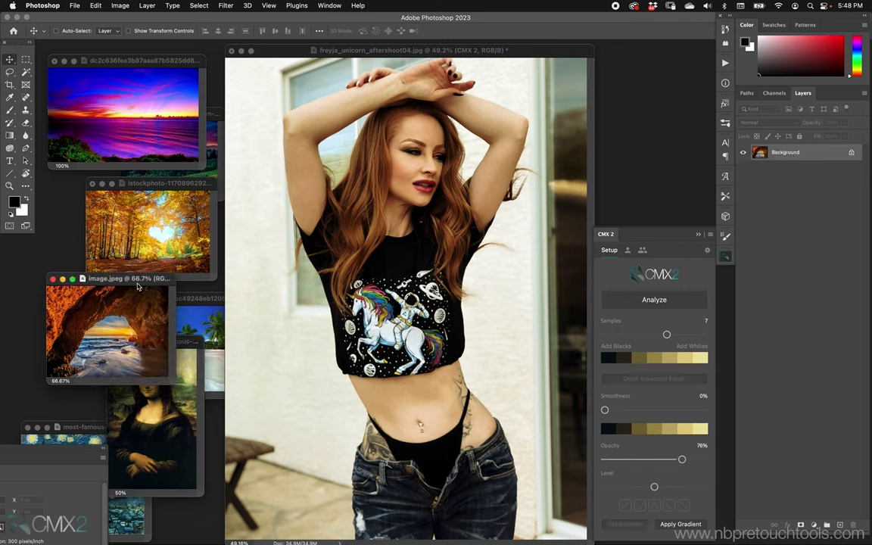
- View the cave photo at 100% and smooth its seven-colour gradient on the portrait to 74%
key("super+1")
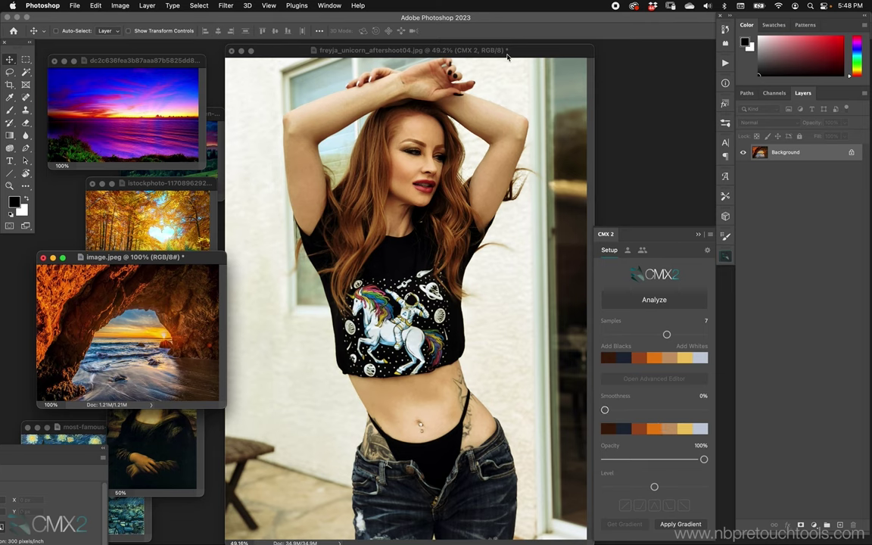
left_click(458, 50)
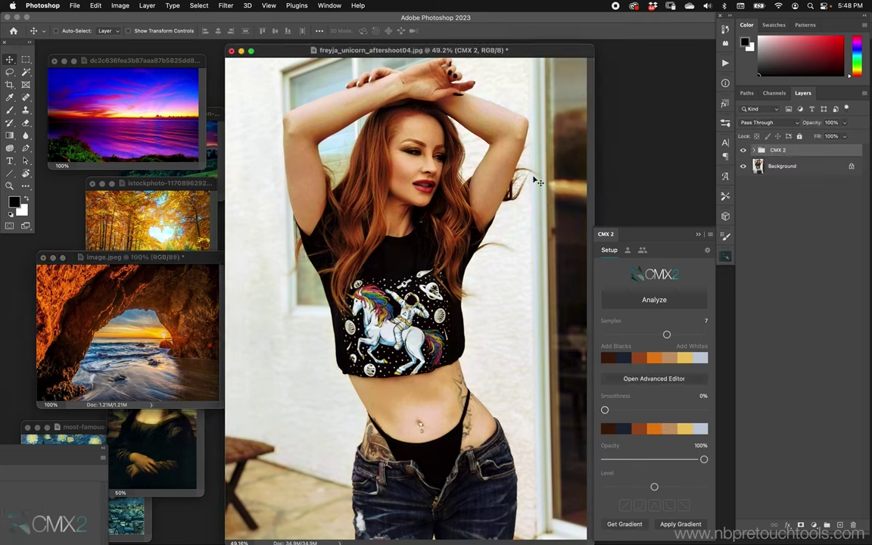
left_click_drag(604, 409, 678, 409)
left_click_drag(188, 257, 199, 245)
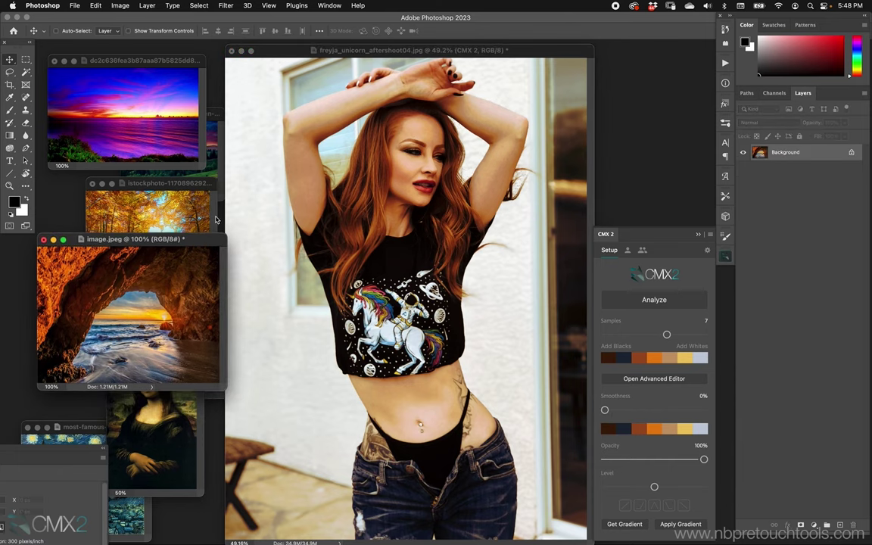
- Lasso the cave's left rock pillar, build a gradient from it, set smoothness 41% and opacity about 68%
left_click(10, 71)
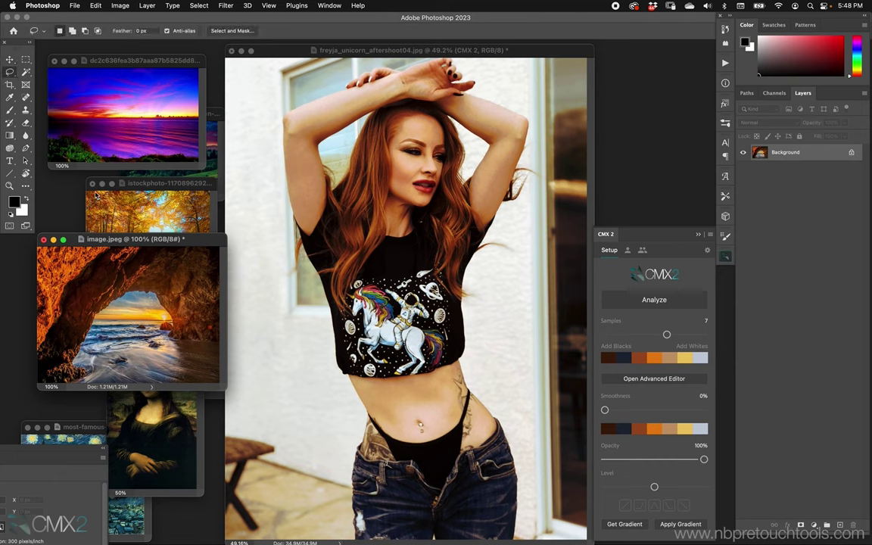
mouse_move(43, 257)
left_mouse_down()
mouse_move(79, 223)
mouse_move(113, 235)
mouse_move(76, 303)
mouse_move(44, 324)
mouse_move(41, 256)
left_mouse_up()
left_click(701, 298)
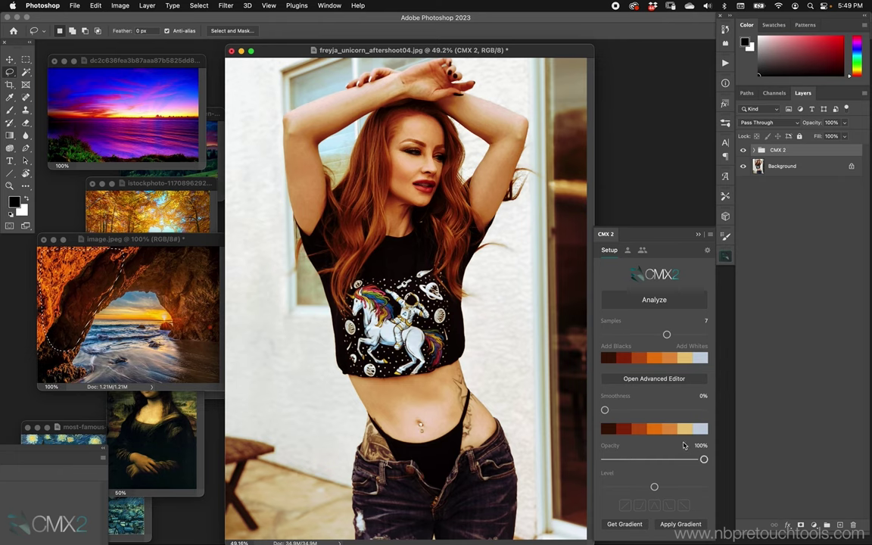
left_click_drag(606, 410, 645, 410)
left_click_drag(704, 459, 671, 459)
- Lasso the beach and water inside the cave, rebuild the gradient, and set smoothness to 63%
left_click(202, 254)
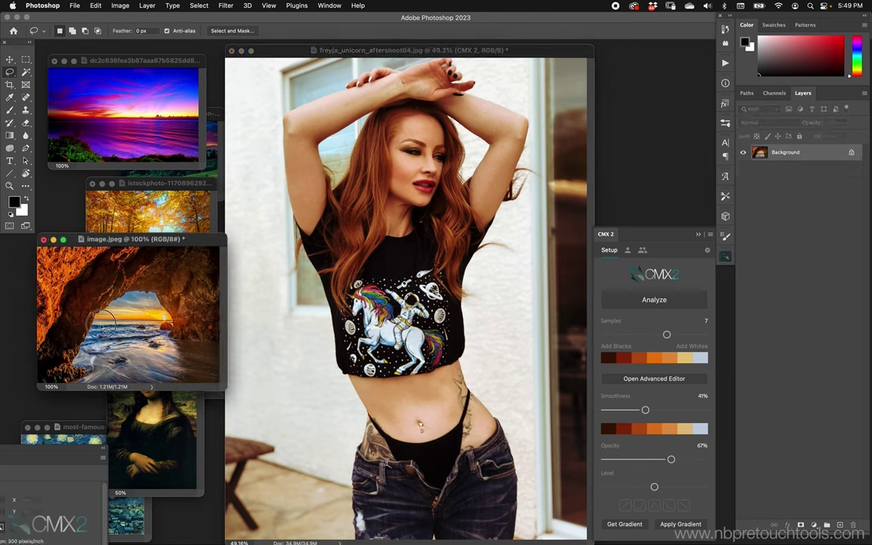
mouse_move(144, 325)
left_mouse_down()
mouse_move(155, 337)
mouse_move(103, 354)
mouse_move(79, 337)
mouse_move(83, 288)
mouse_move(130, 291)
left_mouse_up()
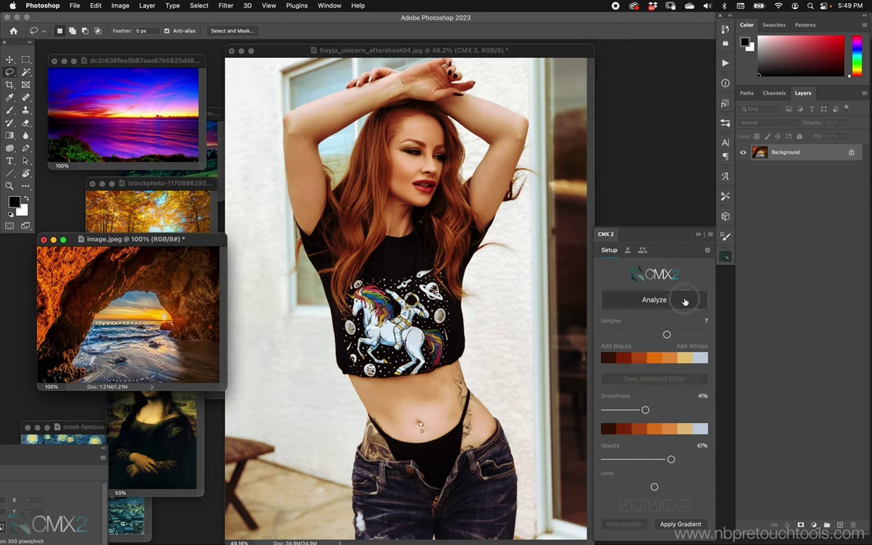
left_click(685, 301)
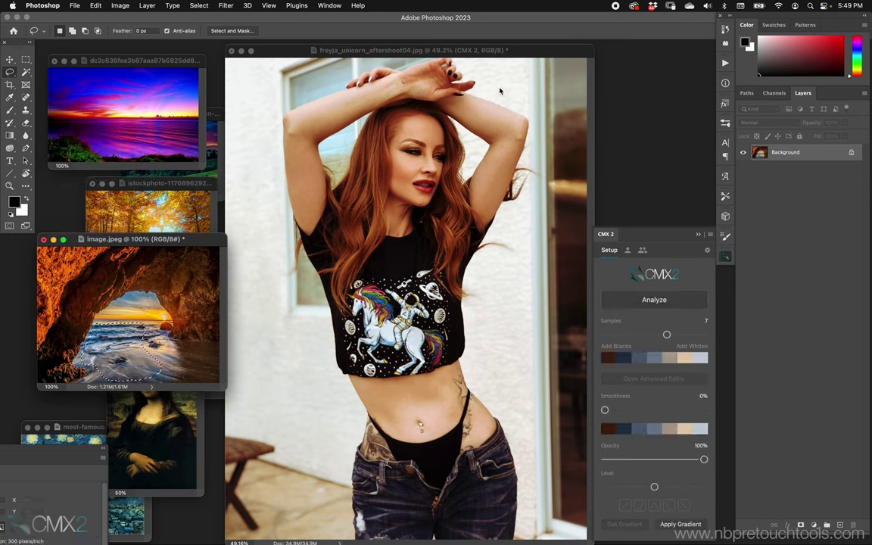
left_click_drag(606, 410, 657, 409)
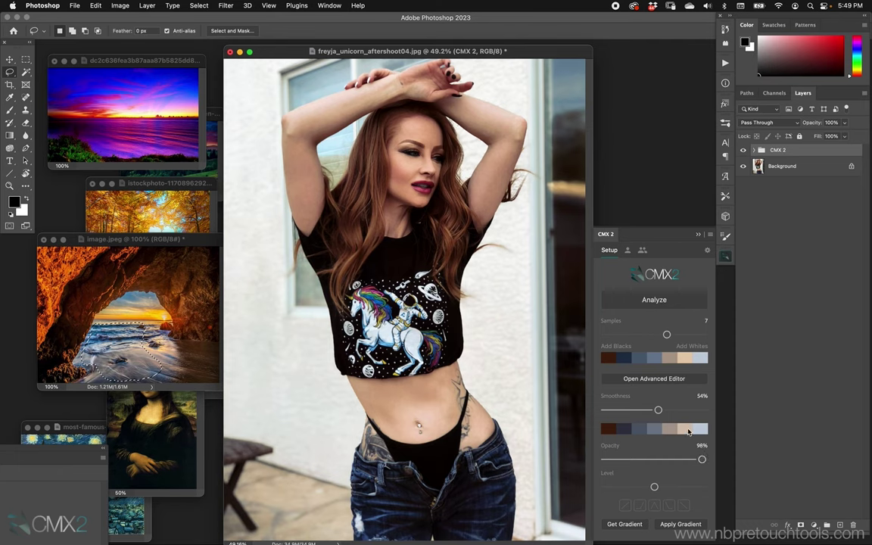
left_click_drag(658, 409, 667, 410)
- Zoom the cave and tropical beach photos out to 66.7%
key("ctrl+Tab")
key("super+minus")
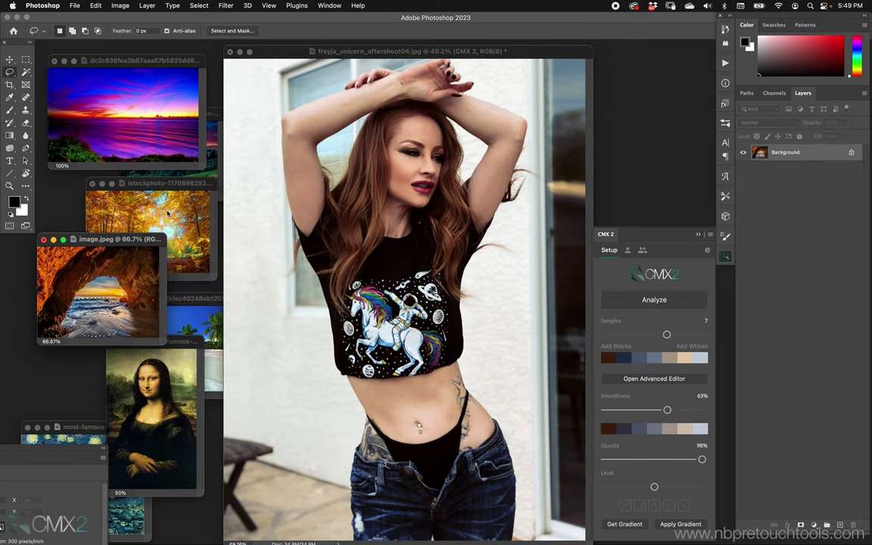
key("ctrl+Tab")
key("super+minus")
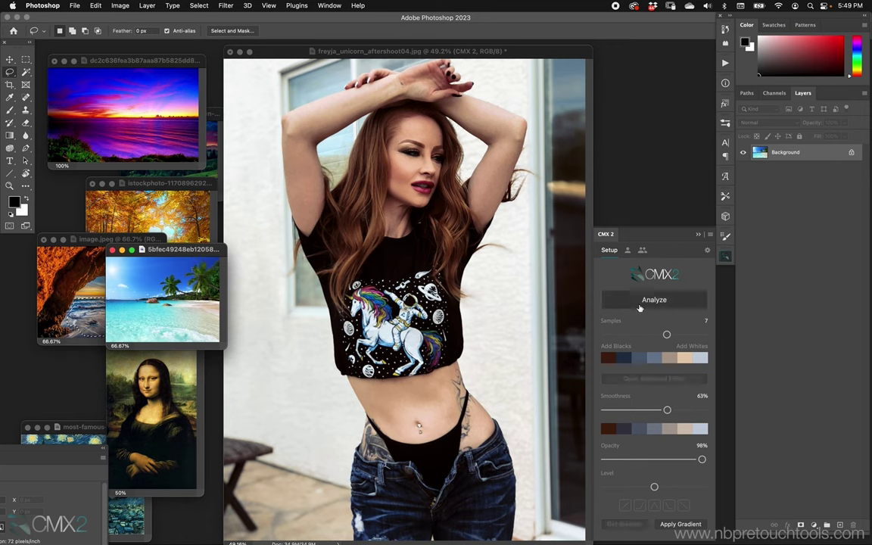
- Grade the portrait from the whole beach photo at 76% smoothness and 69% opacity, then raise Starry Night
left_click(640, 306)
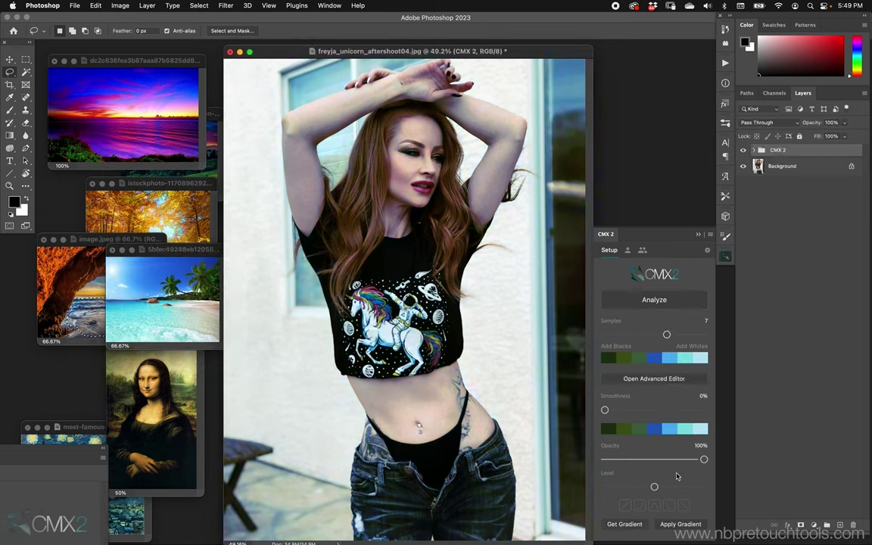
left_click_drag(605, 409, 680, 410)
left_click_drag(703, 458, 673, 459)
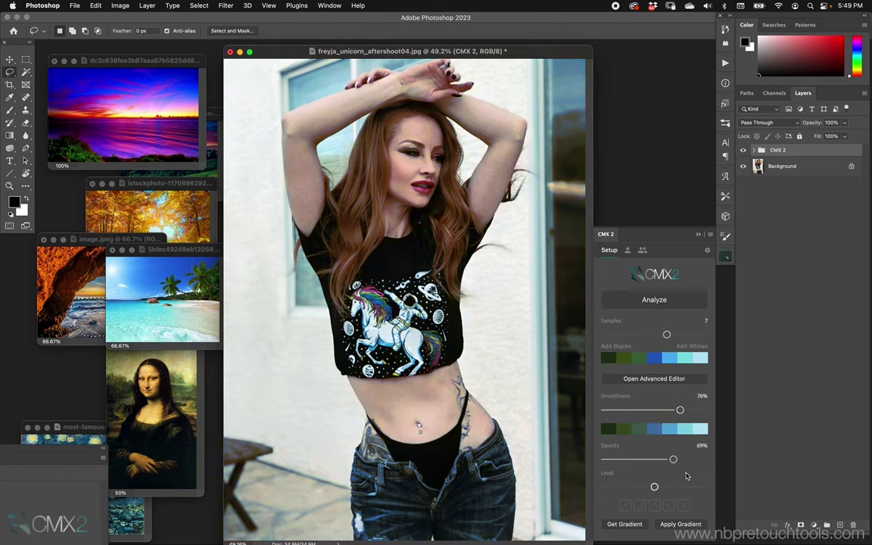
mouse_move(72, 427)
left_mouse_down()
mouse_move(91, 297)
mouse_move(104, 286)
mouse_move(151, 333)
mouse_move(173, 333)
left_mouse_up()
key("m")
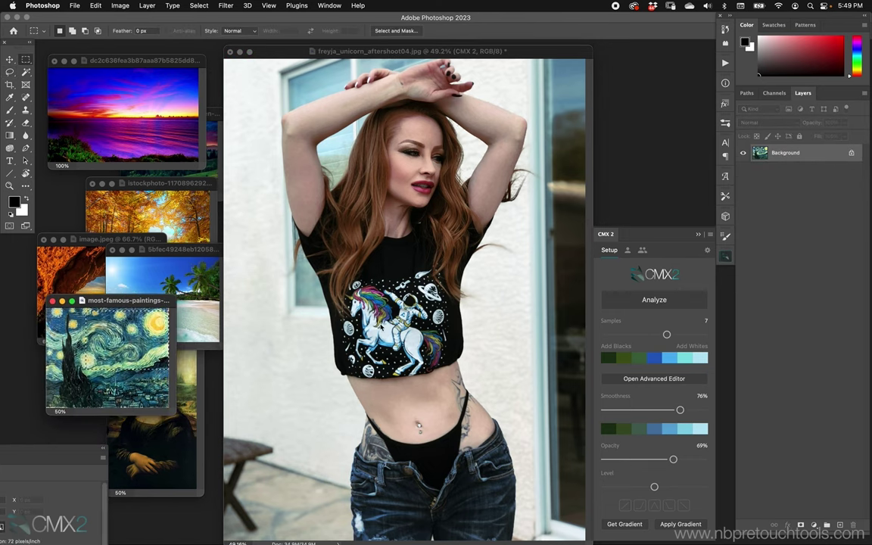
- Build the Starry Night gradient at 46% opacity, 8 samples and 30% smoothness, then activate the green landscape photo
left_click(660, 301)
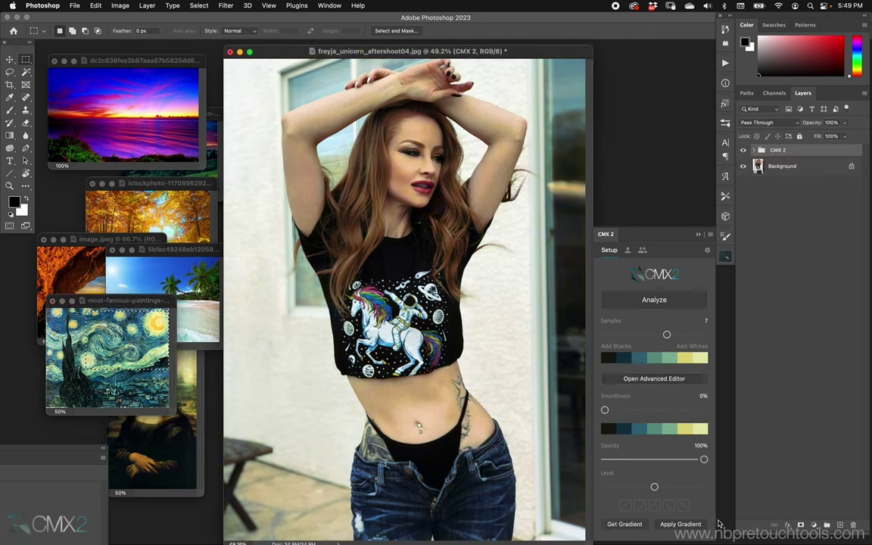
left_click_drag(604, 409, 675, 409)
left_click_drag(704, 459, 678, 486)
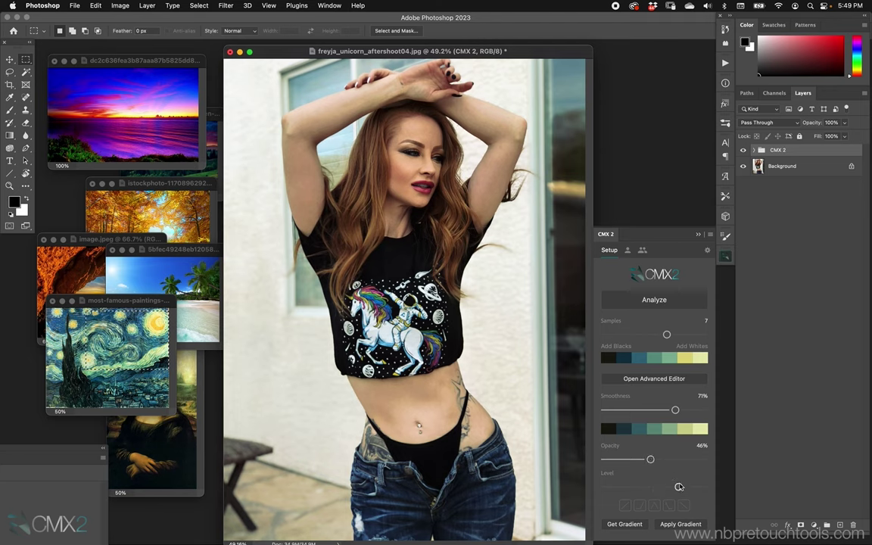
mouse_move(668, 334)
left_mouse_down()
mouse_move(640, 335)
mouse_move(704, 334)
mouse_move(642, 334)
mouse_move(679, 334)
left_mouse_up()
left_click_drag(675, 413, 626, 414)
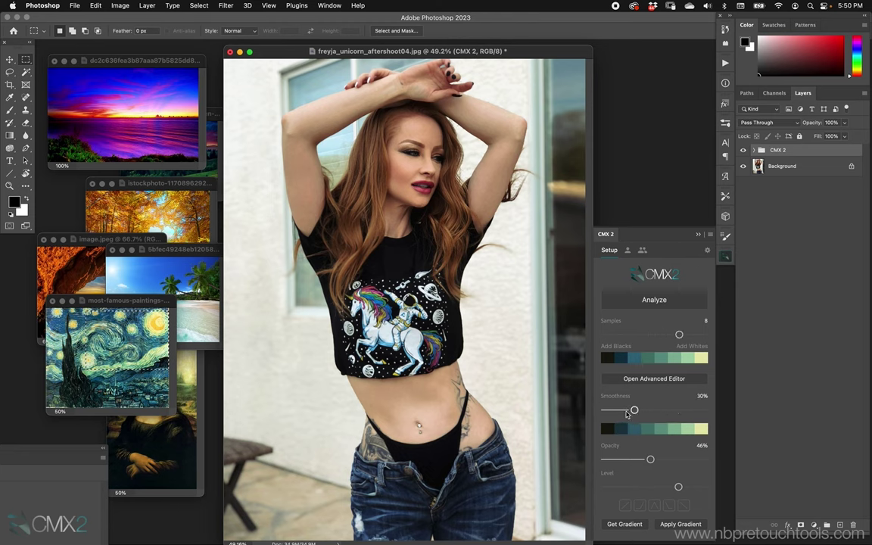
left_click(217, 118)
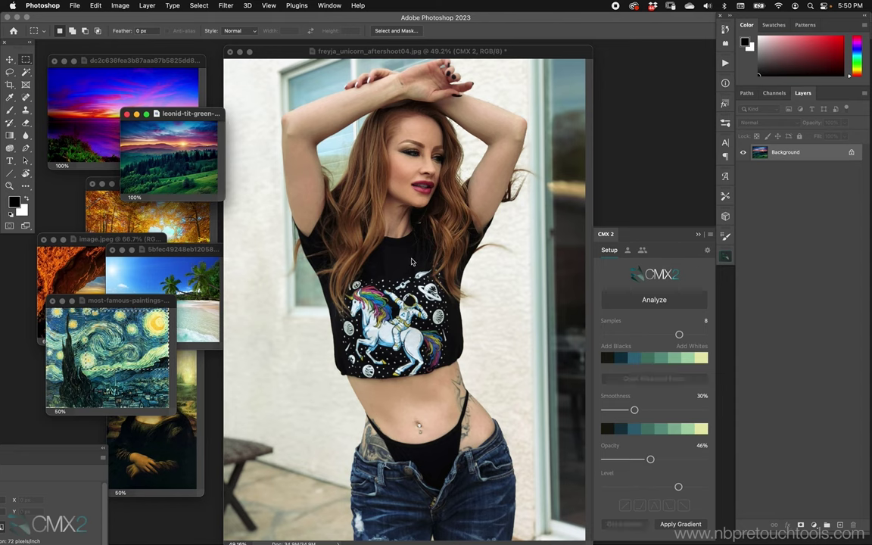
- Map the zoomed green hills colours onto the portrait at 68% smoothness and 83% opacity, then activate the sunset image
key("super+plus")
left_click(660, 300)
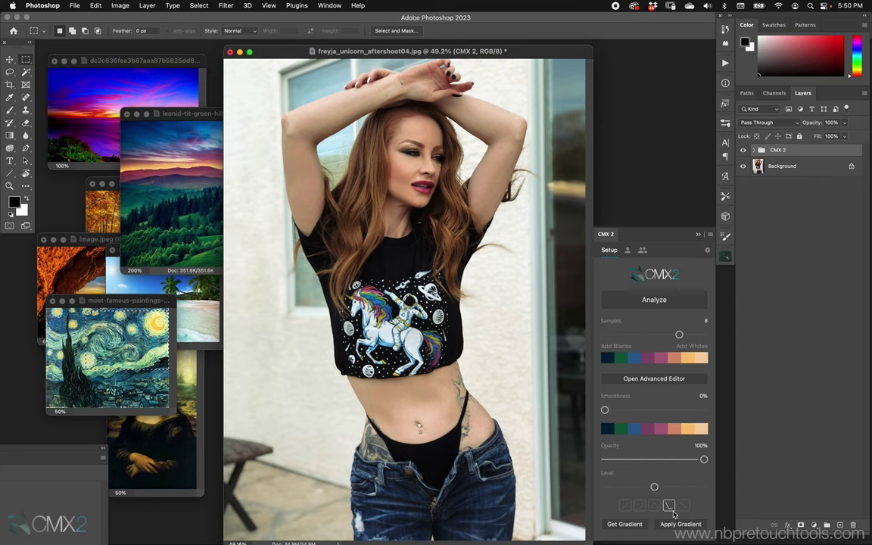
left_click_drag(618, 414, 672, 410)
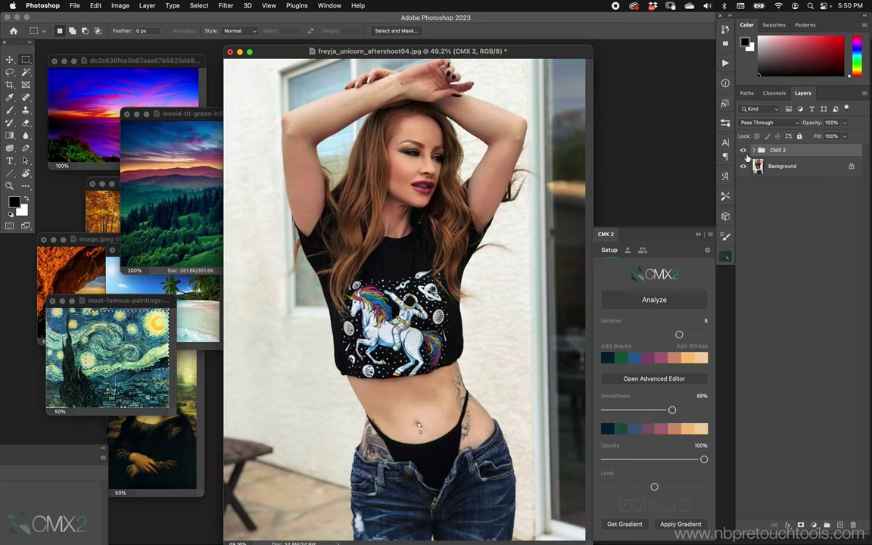
left_click_drag(704, 458, 686, 459)
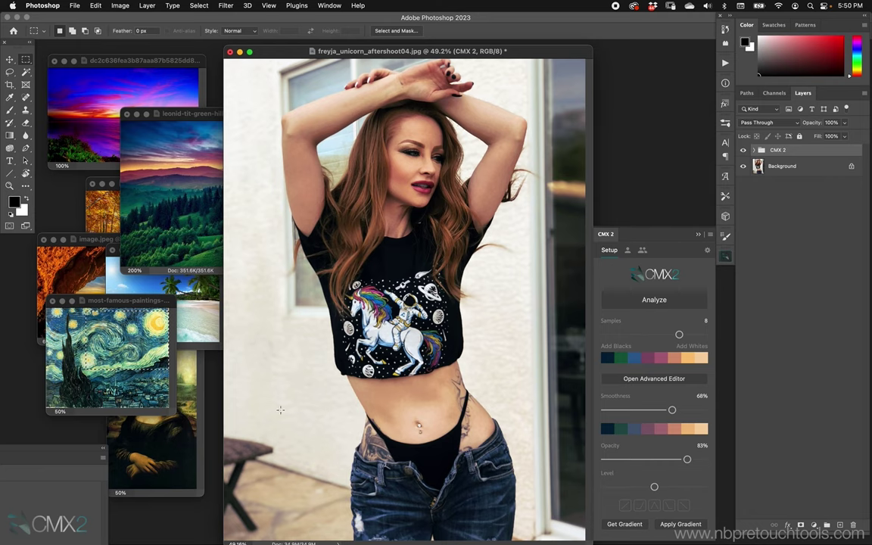
left_click(115, 339)
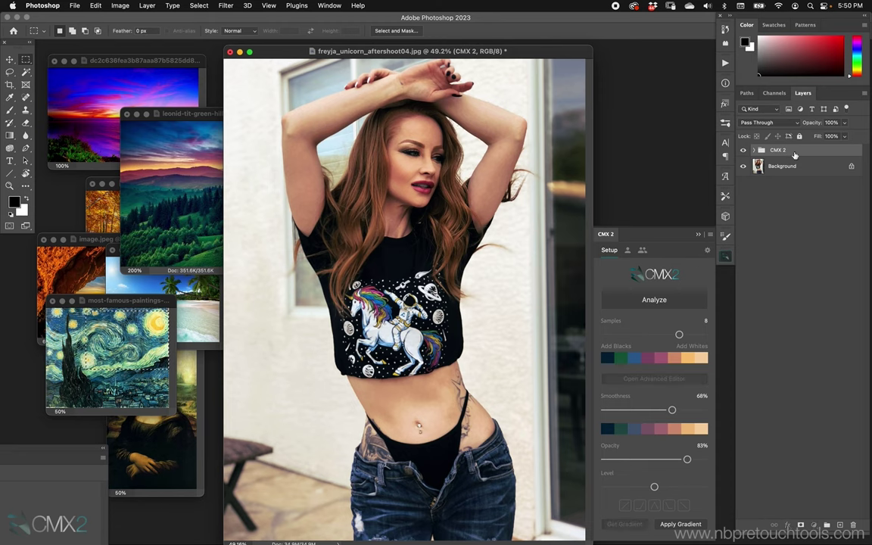
left_click(145, 58)
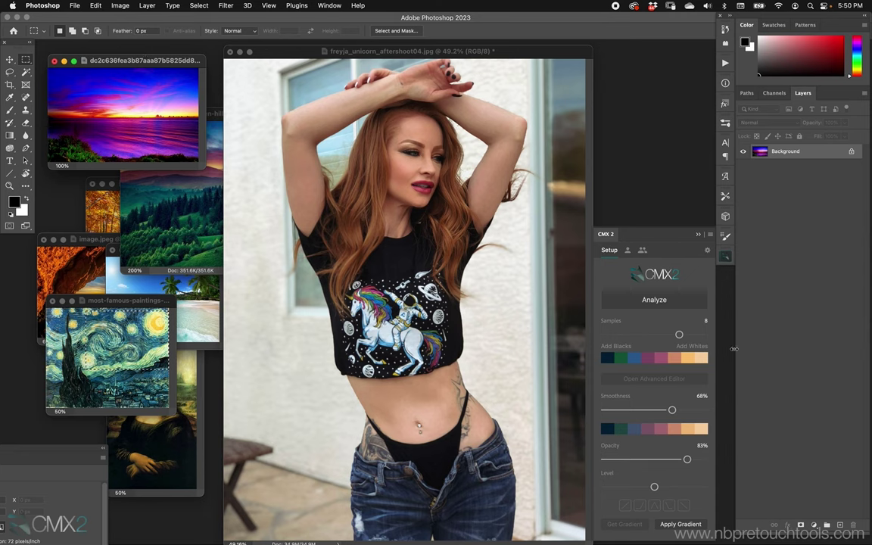
- Sample the sunset image's colours into a gradient and save it to the User library
left_click(649, 299)
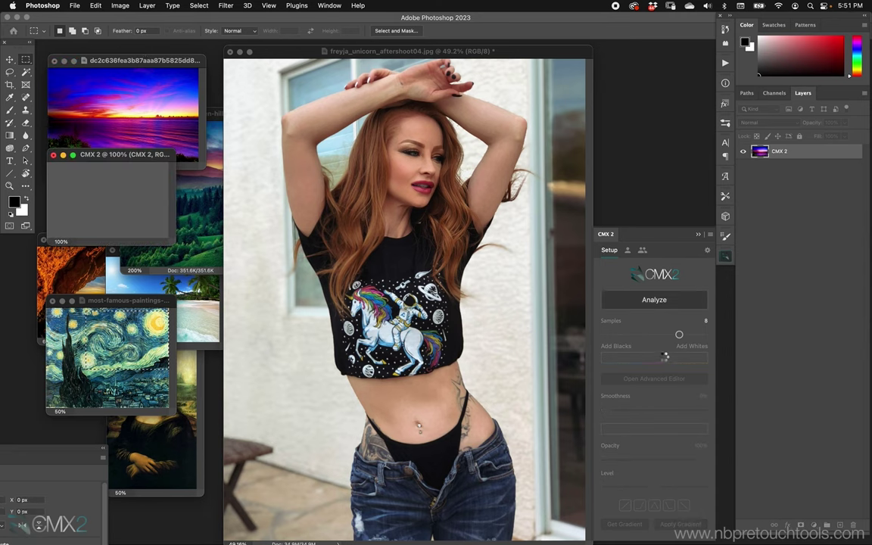
left_click_drag(607, 406, 663, 408)
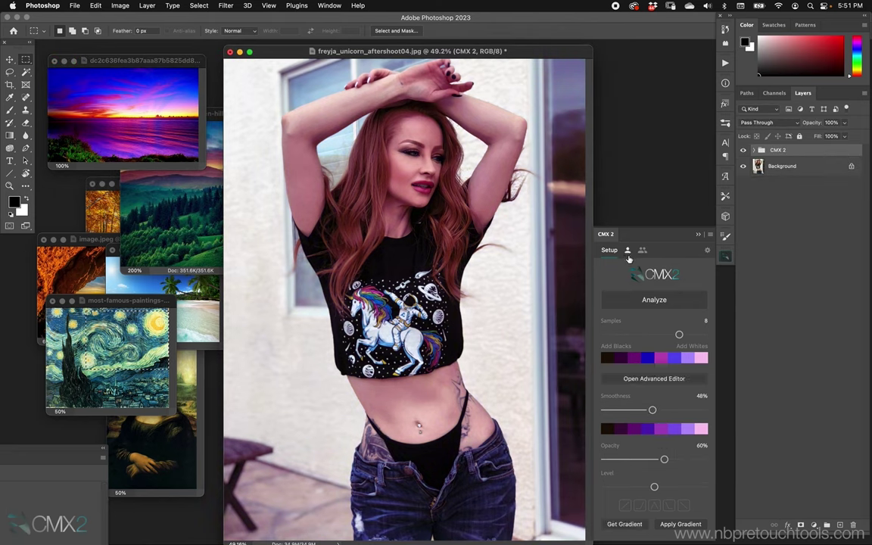
left_click(628, 250)
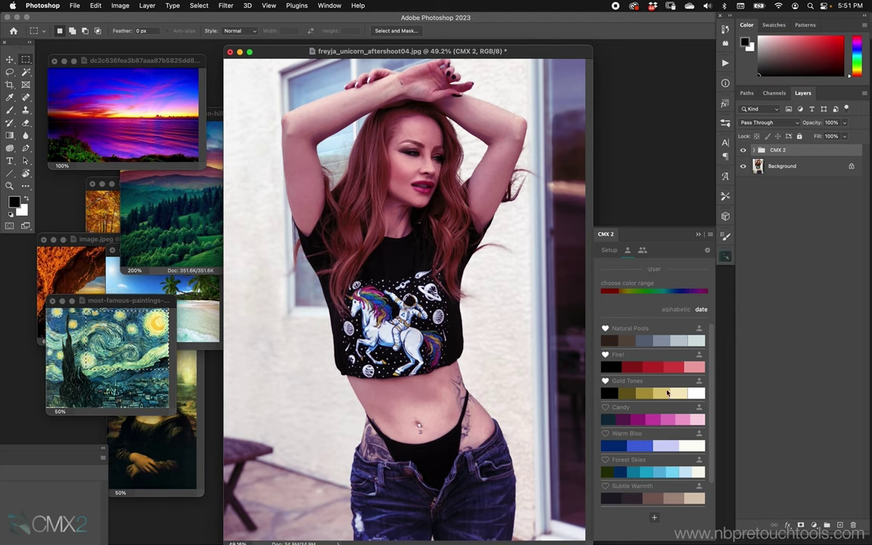
left_click(654, 518)
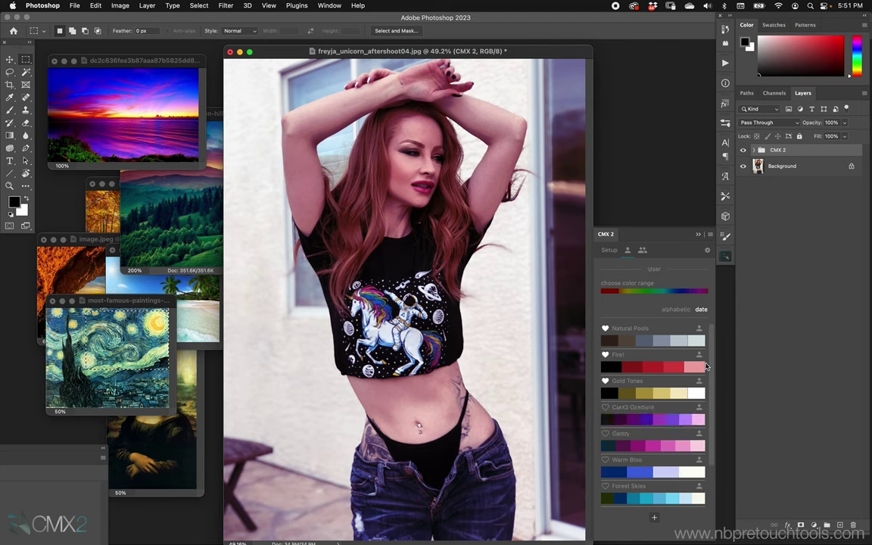
scroll(681, 355, "down", 3)
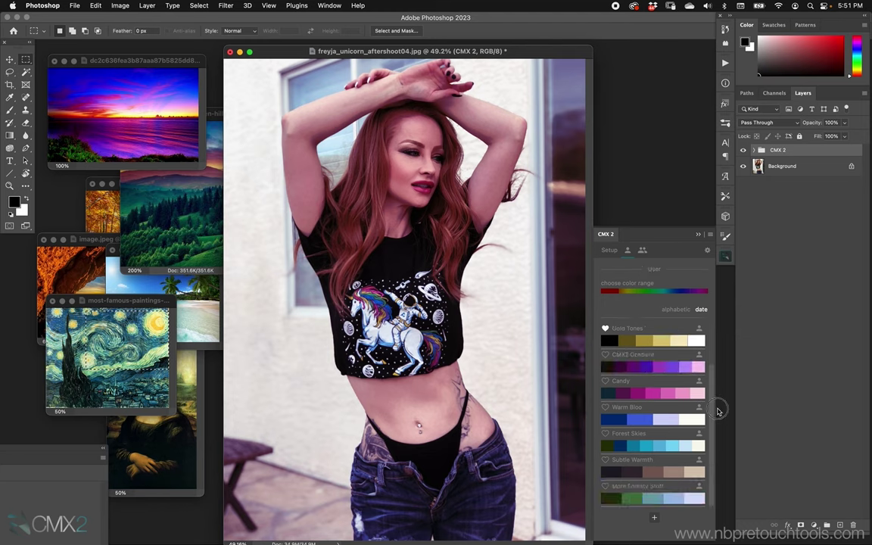
- Rename the new saved gradient to 'Purple Sunset'
left_click(651, 359)
double_click(626, 314)
left_click_drag(627, 314, 586, 313)
type("Purple Sunset")
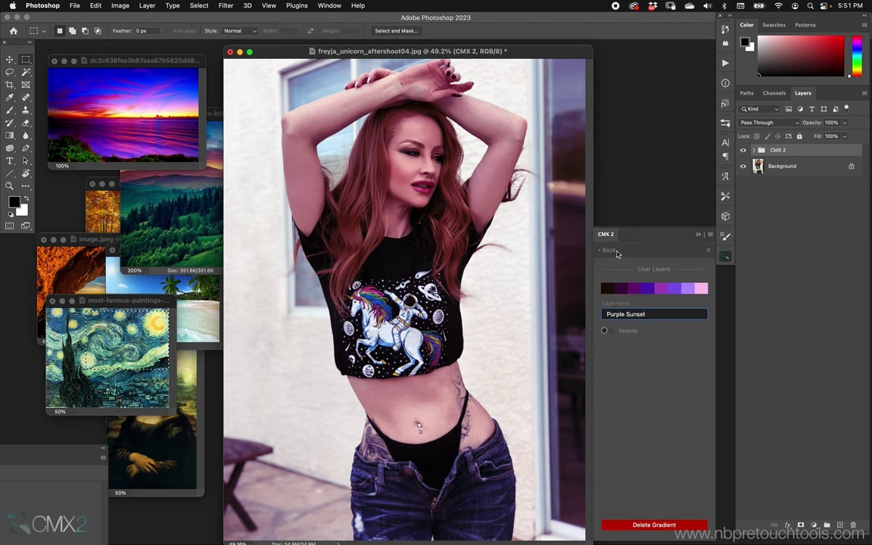
key("Return")
left_click_drag(482, 55, 467, 52)
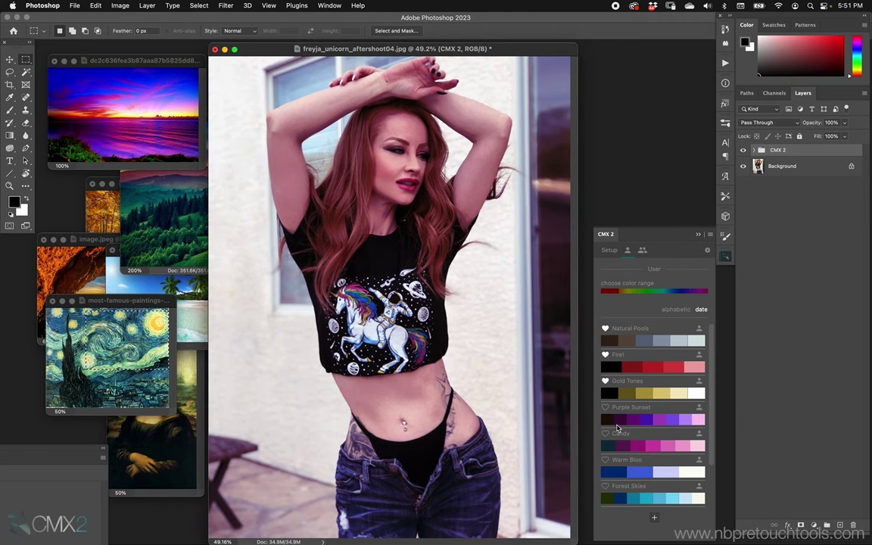
- Favourite Purple Sunset, then try Warm Bloo, Candy, Gold Tones and Purple Sunset on the portrait
left_click(658, 424)
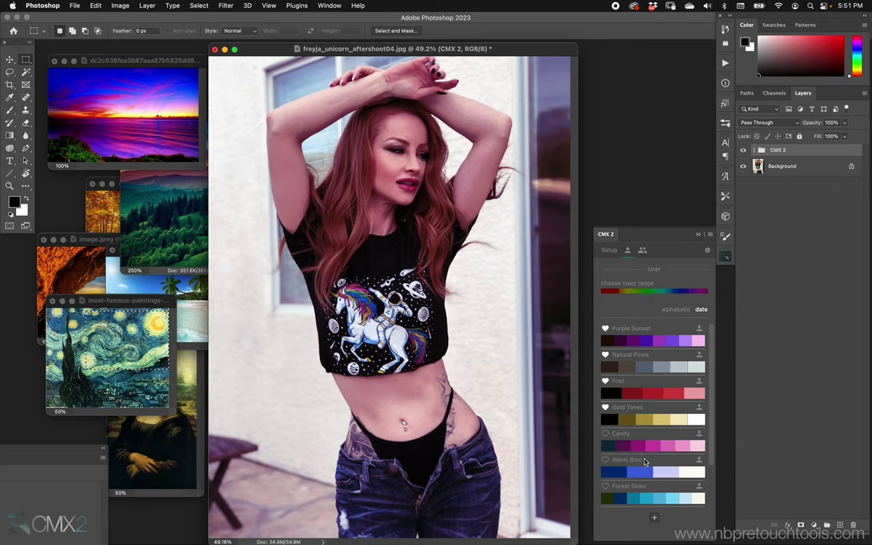
left_click(661, 475)
left_click(661, 447)
left_click(667, 427)
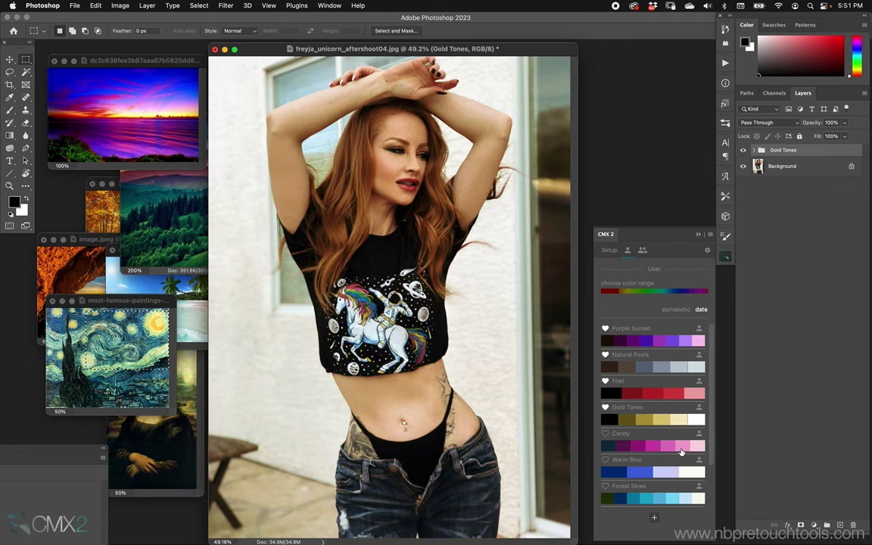
left_click(674, 343)
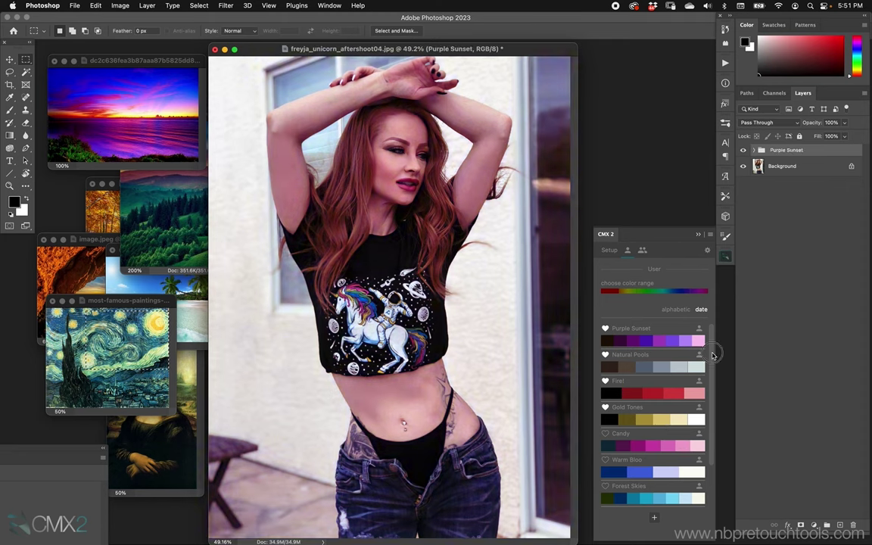
scroll(665, 468, "down", 2)
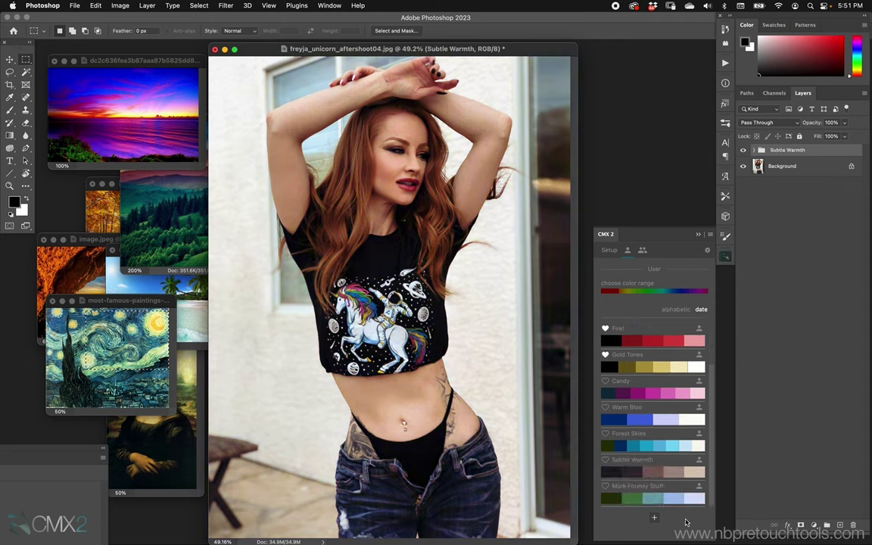
- Try community gradients DLP Nigeria #2, Hero, Pirate and American Beauty, settling on Interstellar
left_click(642, 252)
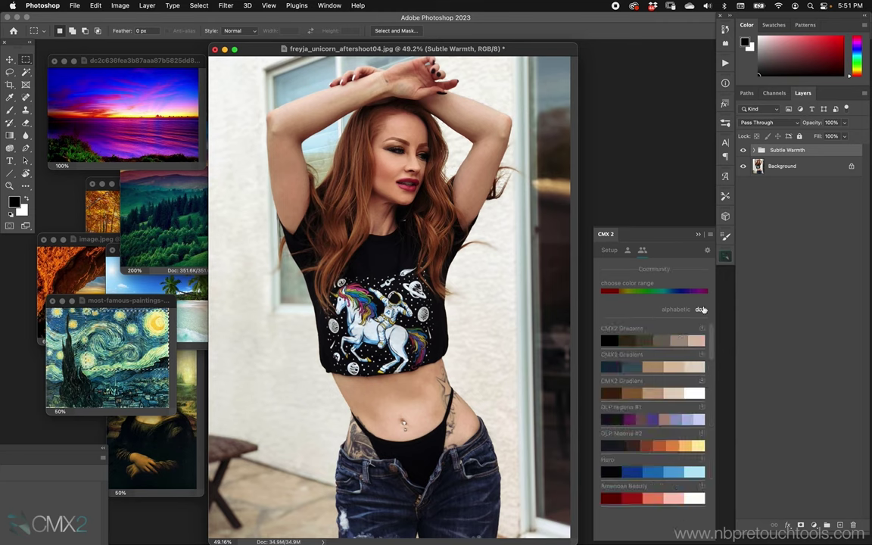
left_click_drag(712, 333, 714, 353)
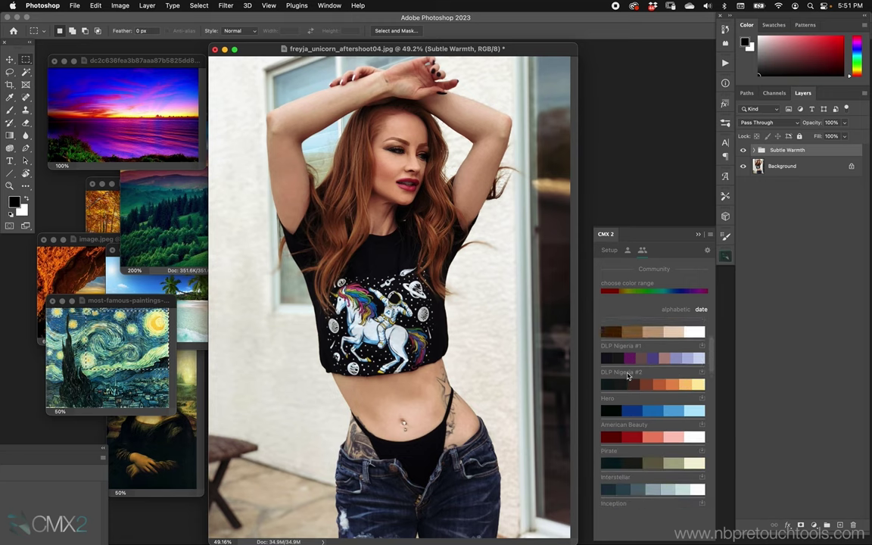
left_click(653, 386)
left_click(691, 409)
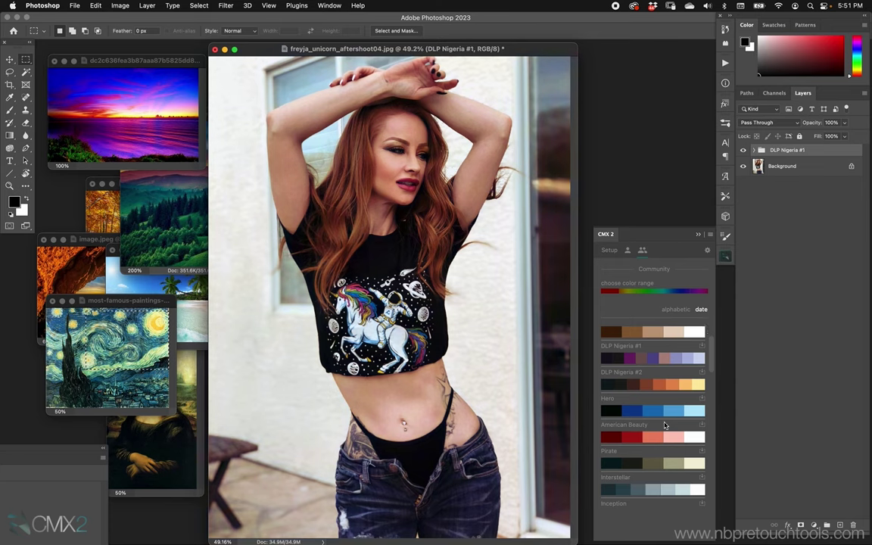
left_click(655, 462)
left_click(664, 437)
left_click(660, 493)
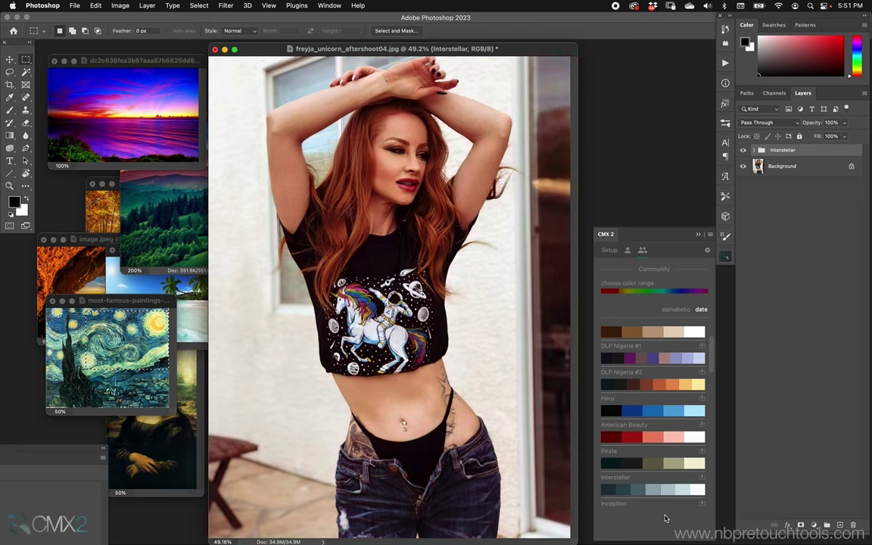
left_click(623, 251)
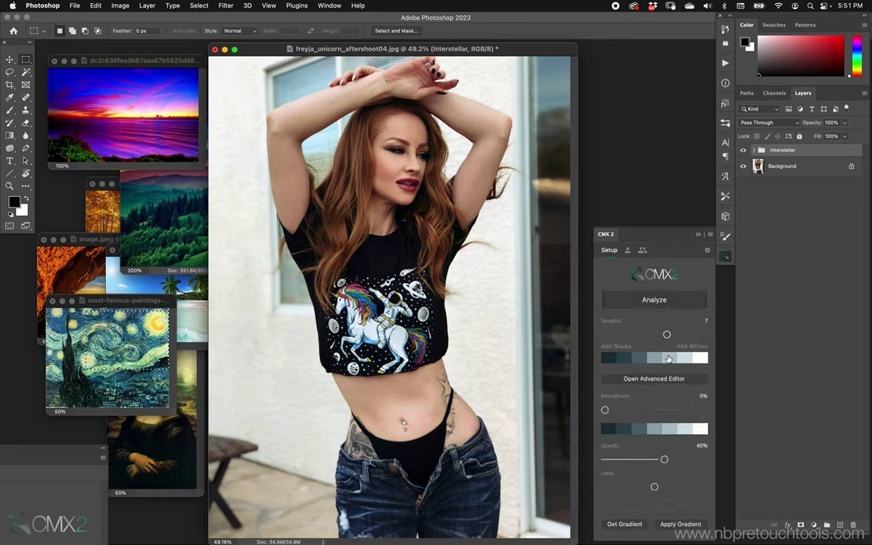
- Set the Interstellar grade to 80% opacity, 65% smoothness and 8 samples
left_click_drag(664, 459, 683, 459)
left_click_drag(604, 409, 669, 409)
left_click_drag(667, 335, 679, 335)
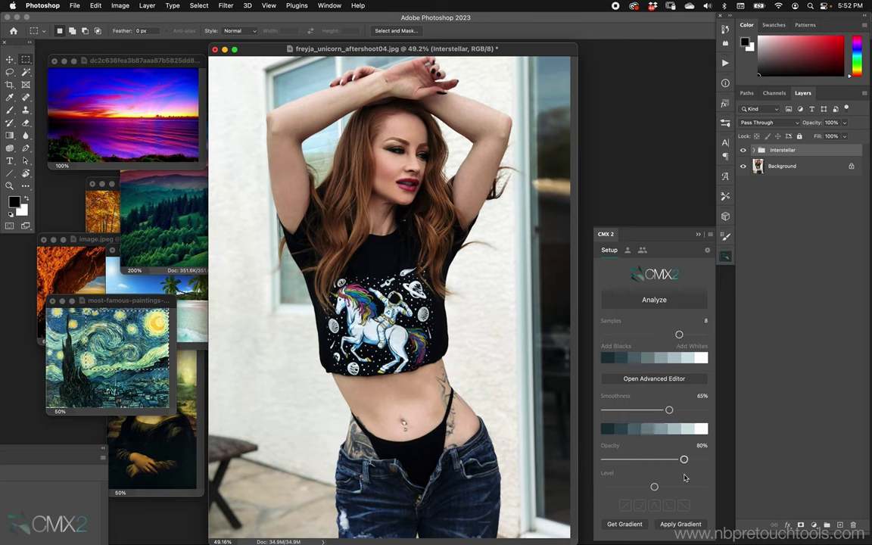